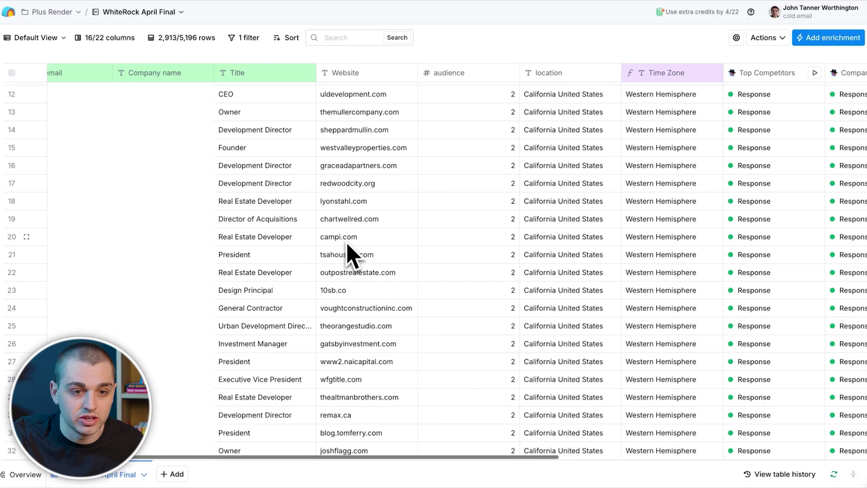
pyautogui.hscroll(-5, 348, 246)
# Step: Re-run the Company Overview enrichment for rows 19, 20, 21 and 22
pyautogui.hscroll(10, 304, 232)
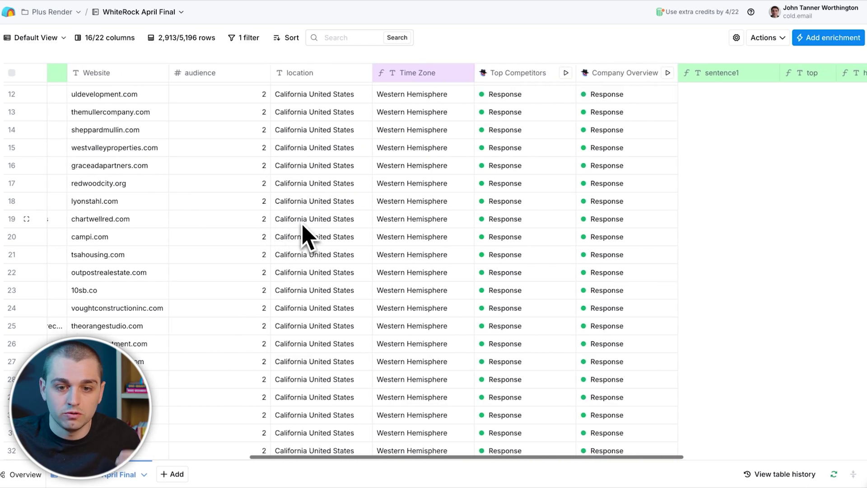
pyautogui.hscroll(4, 305, 235)
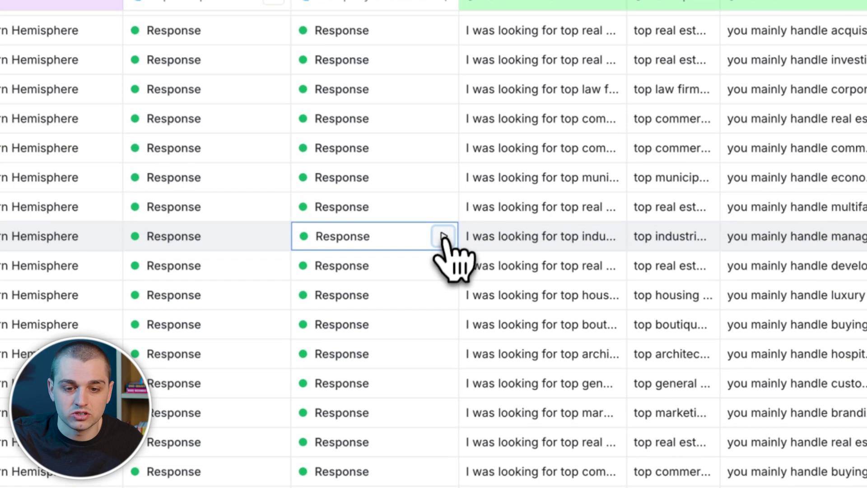
pyautogui.click(474, 218)
pyautogui.click(443, 265)
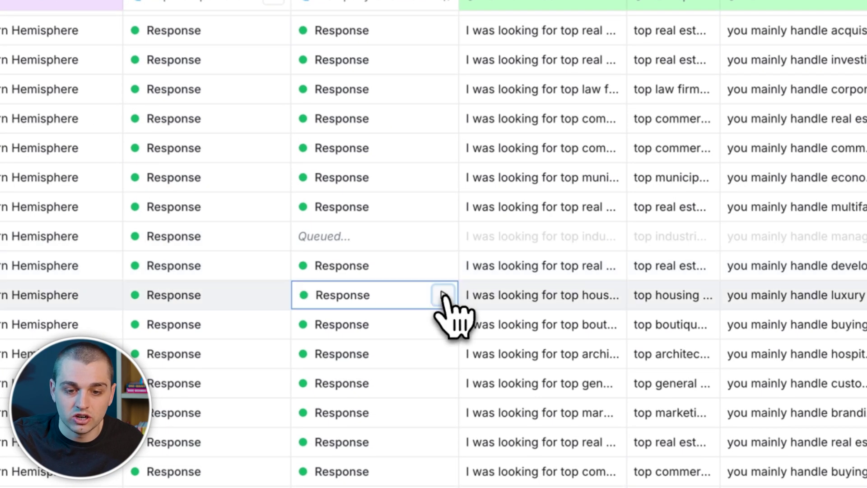
pyautogui.click(443, 295)
pyautogui.click(443, 324)
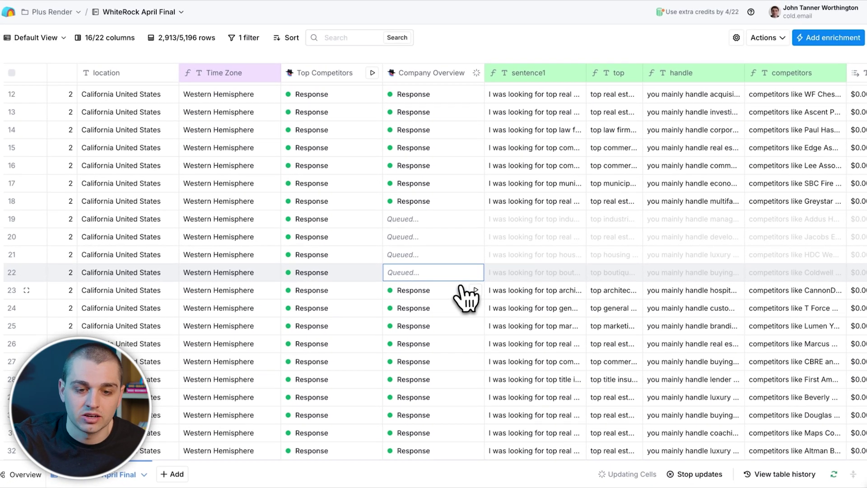
# Step: Open row 19's sentence1, top and handle cells to read the regenerated text
pyautogui.hscroll(3, 461, 291)
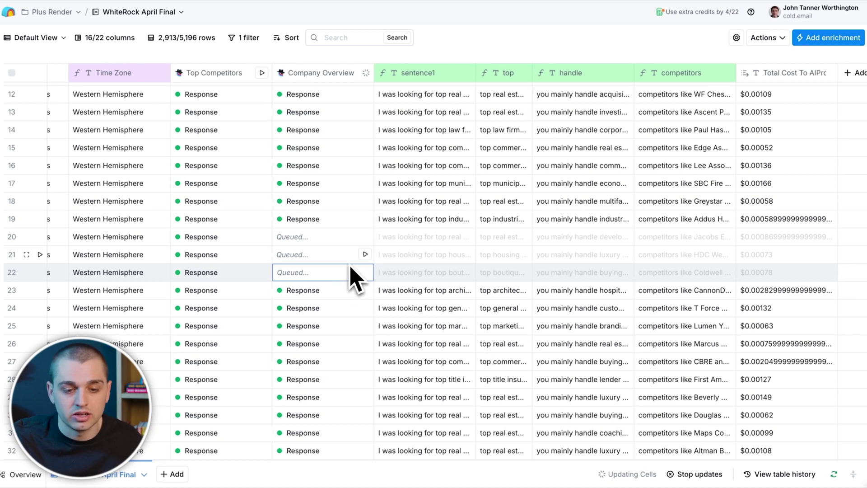
pyautogui.doubleClick(427, 224)
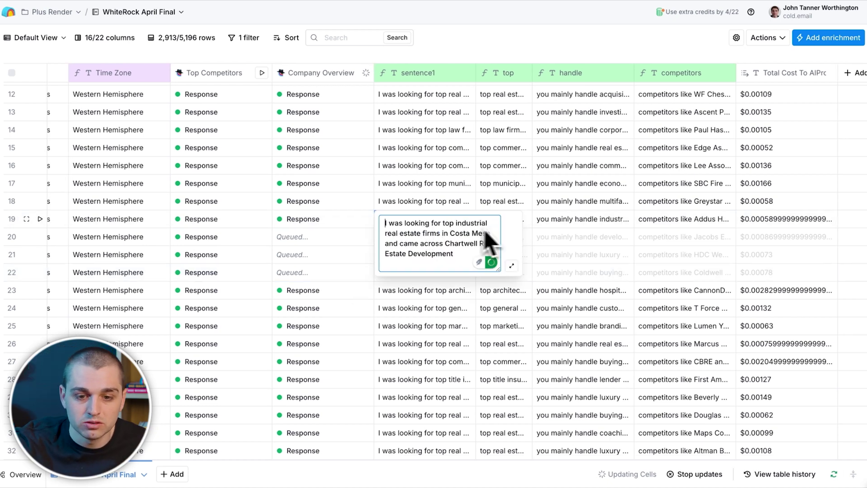
pyautogui.doubleClick(530, 223)
pyautogui.doubleClick(631, 226)
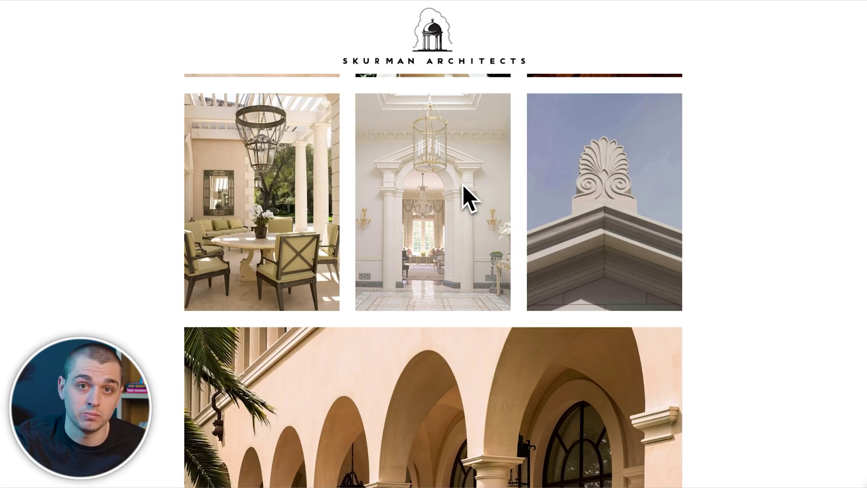
# Step: Return to the top of the Mediterranean Architecture page and deselect the heading
pyautogui.scroll(20, 465, 196)
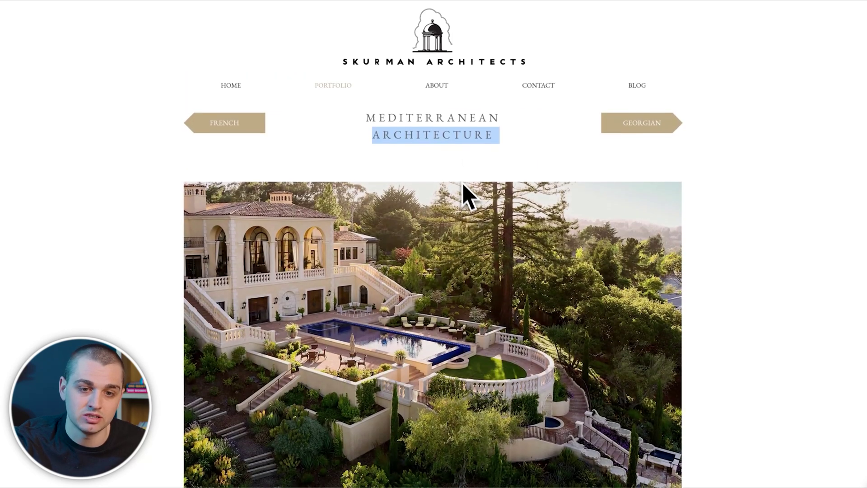
pyautogui.click(451, 133)
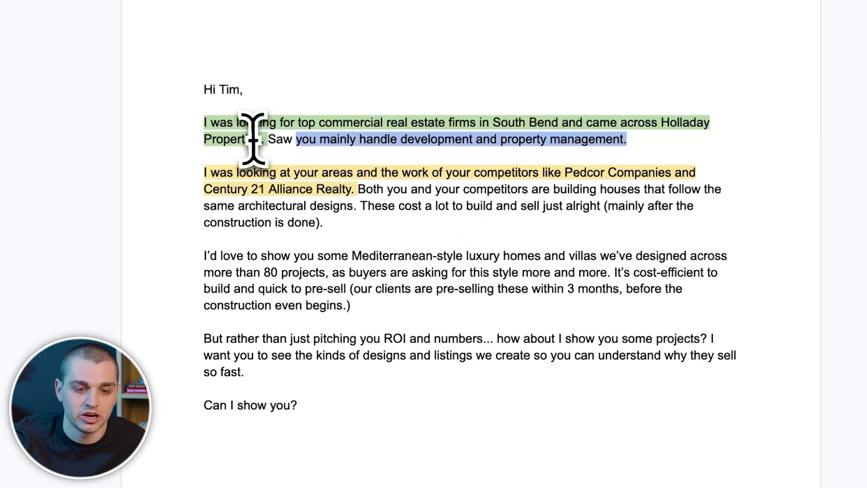
pyautogui.tripleClick(193, 126)
pyautogui.click(196, 128)
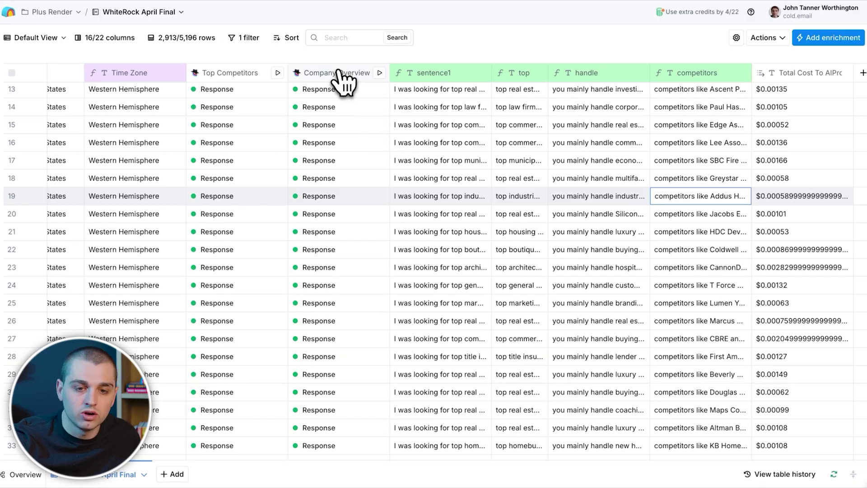
# Step: Open the Company Overview column's settings, showing the GPT 4o Mini model
pyautogui.click(341, 75)
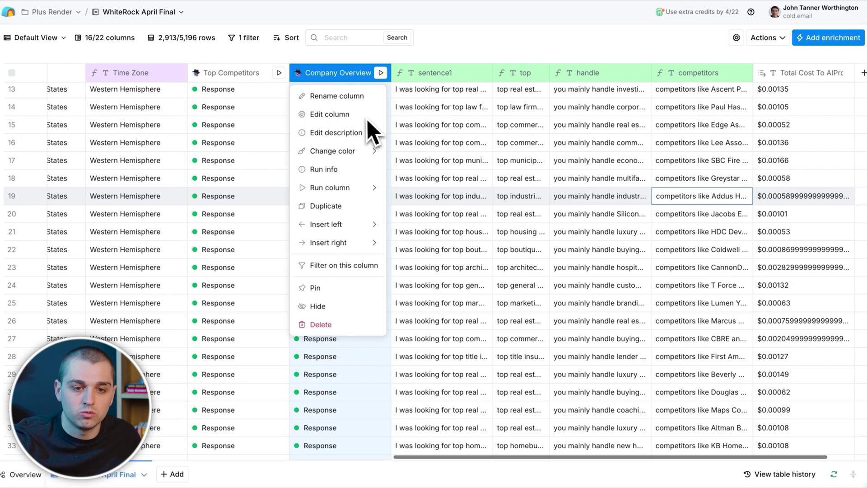
pyautogui.click(360, 115)
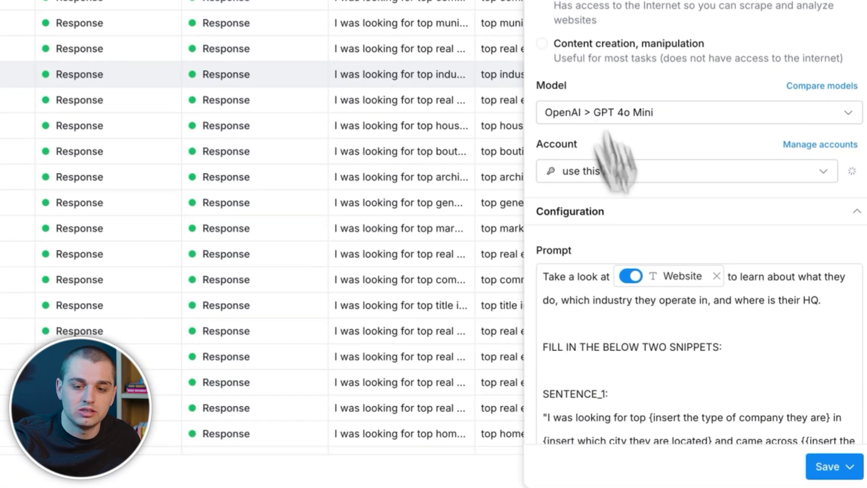
pyautogui.scroll(-2, 641, 253)
pyautogui.scroll(-1, 645, 259)
pyautogui.scroll(1, 643, 258)
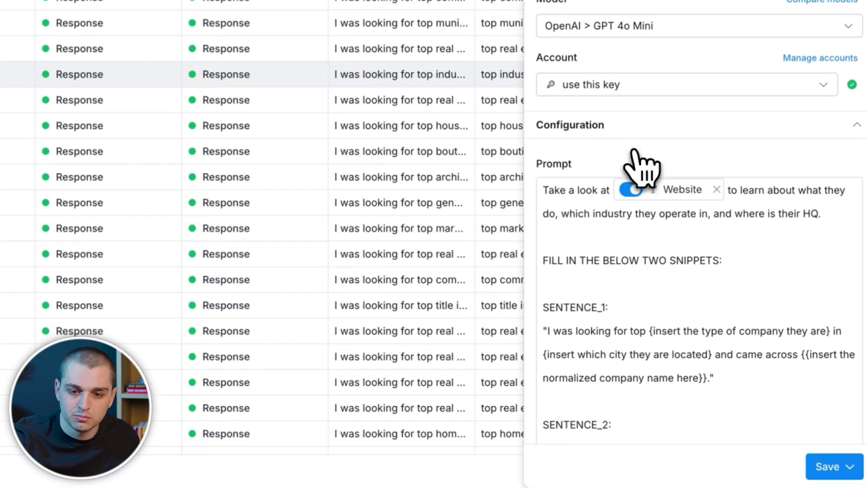
pyautogui.scroll(-1, 641, 165)
pyautogui.moveTo(660, 164)
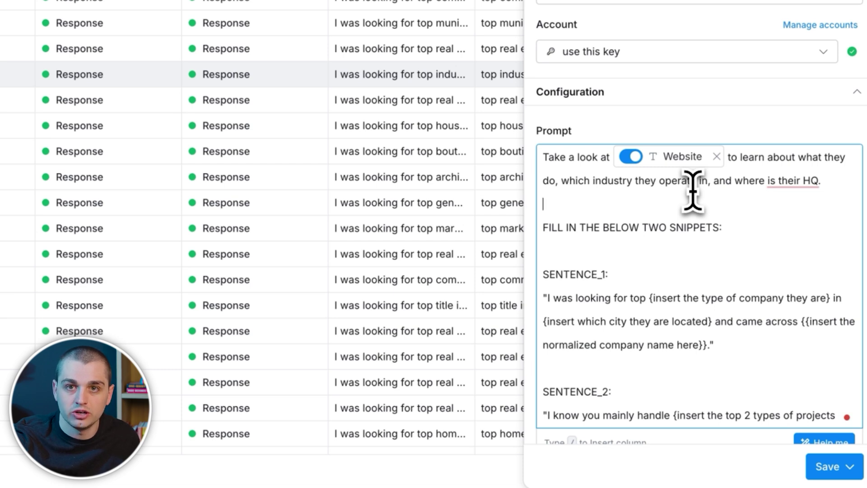
# Step: Read through the three-sentence prompt, briefly highlighting its company-type placeholder
pyautogui.scroll(-3, 690, 203)
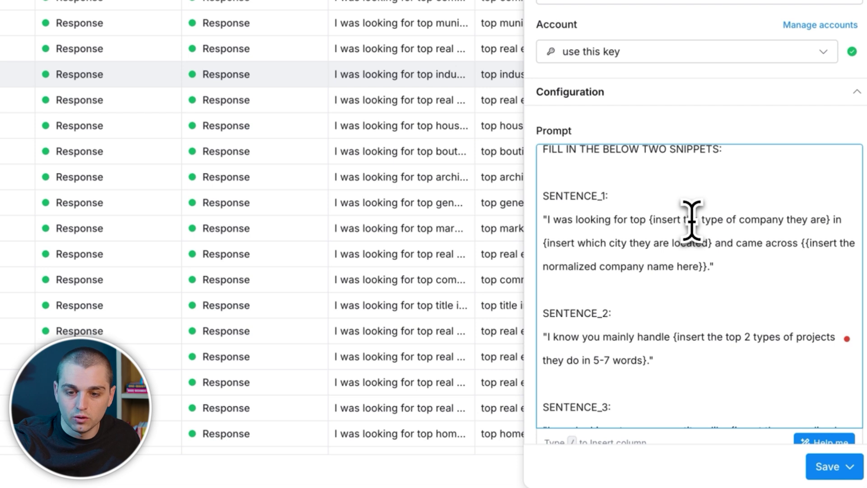
pyautogui.moveTo(650, 221); pyautogui.dragTo(817, 224)
pyautogui.click(812, 225)
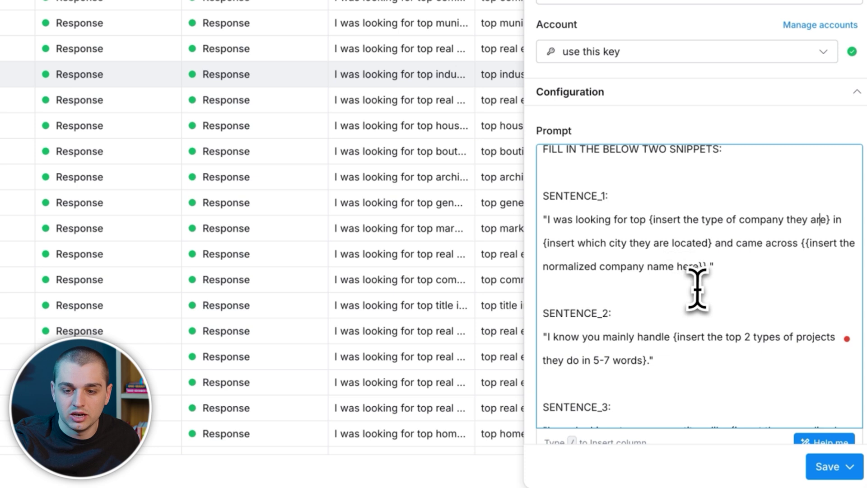
pyautogui.scroll(-3, 698, 287)
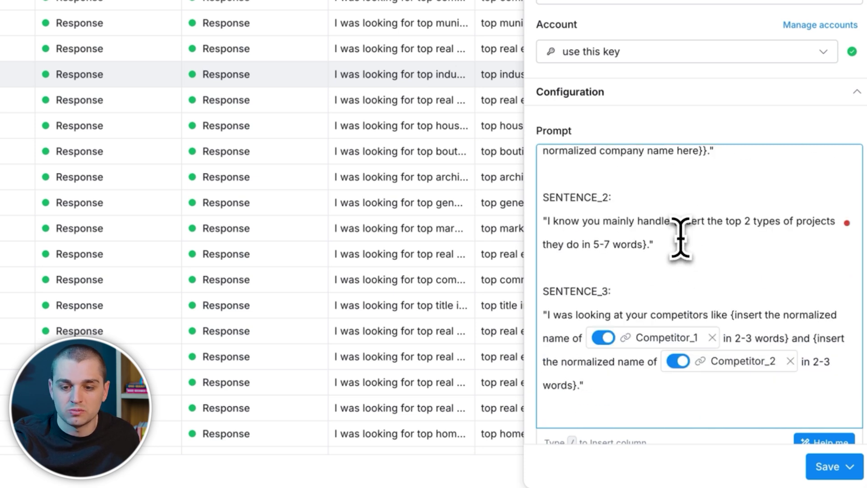
pyautogui.scroll(-2, 665, 260)
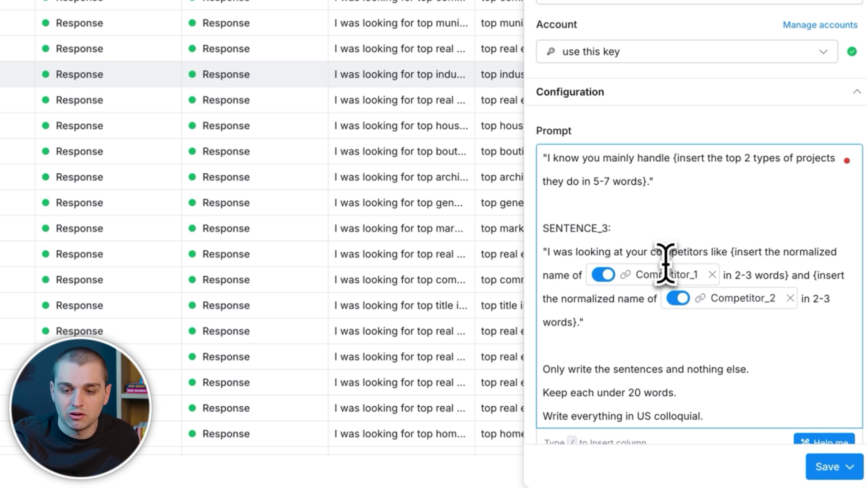
pyautogui.scroll(-2, 716, 383)
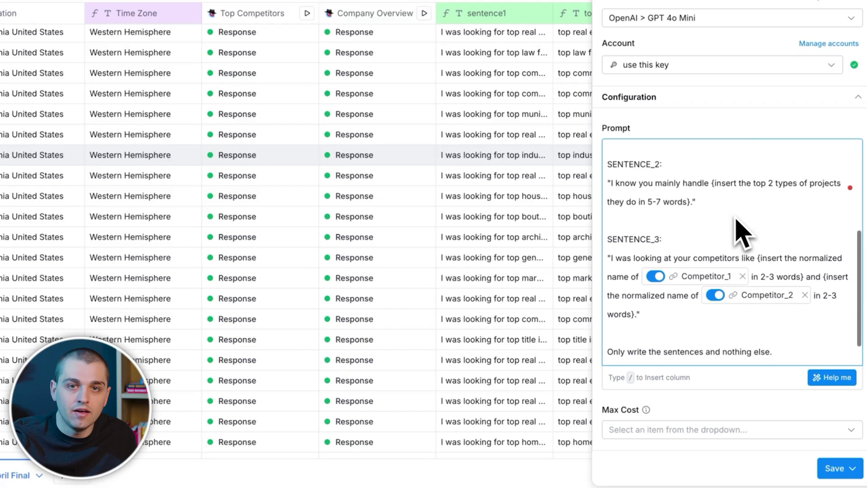
pyautogui.scroll(-2, 735, 234)
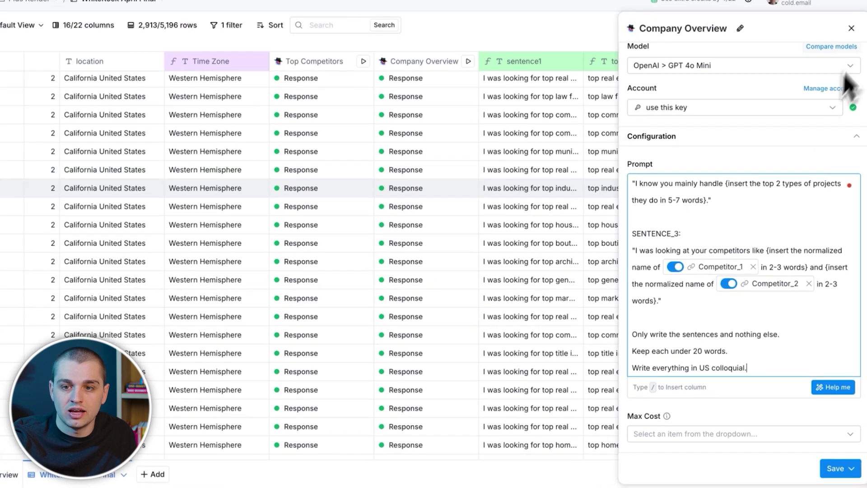
# Step: Close the settings panel and read row 19's top, row 18's handle and row 16's competitors values
pyautogui.click(854, 59)
pyautogui.doubleClick(617, 194)
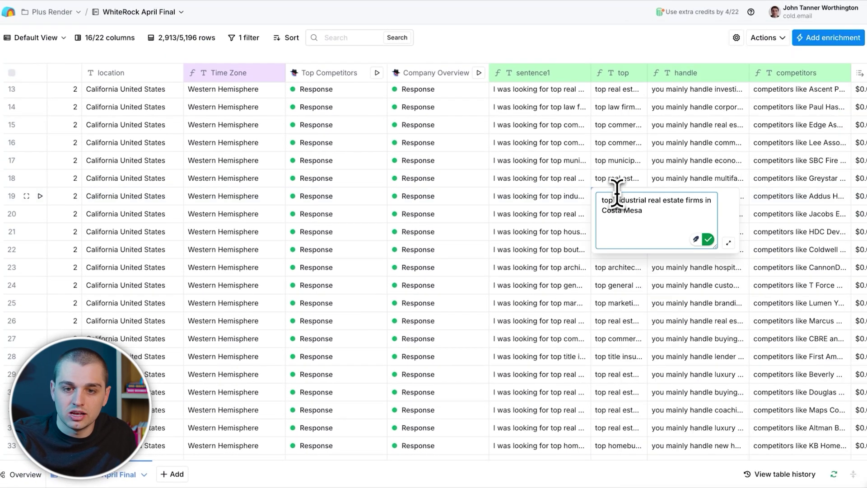
pyautogui.doubleClick(677, 184)
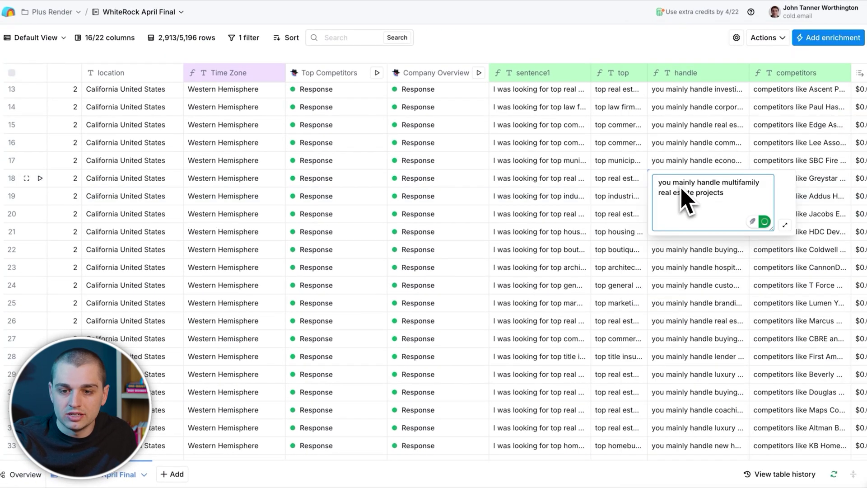
pyautogui.doubleClick(786, 147)
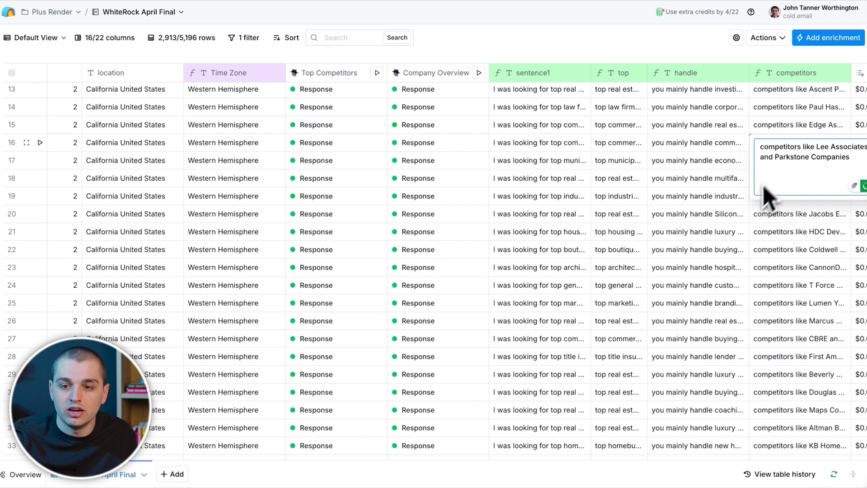
pyautogui.click(743, 202)
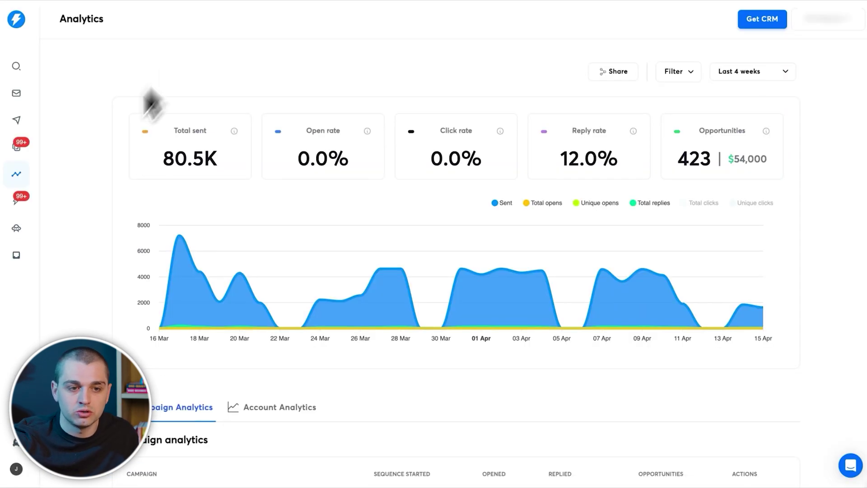
# Step: Switch workspace and open the campaign's email sequence in Instantly
pyautogui.click(827, 19)
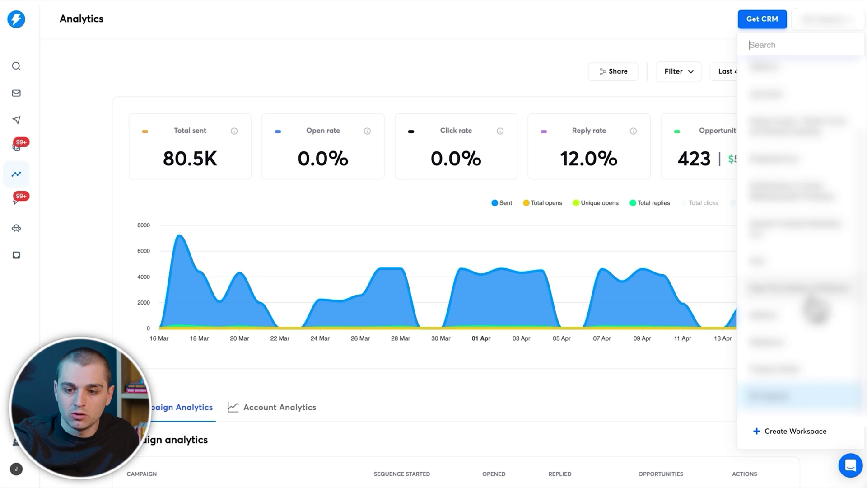
pyautogui.click(814, 308)
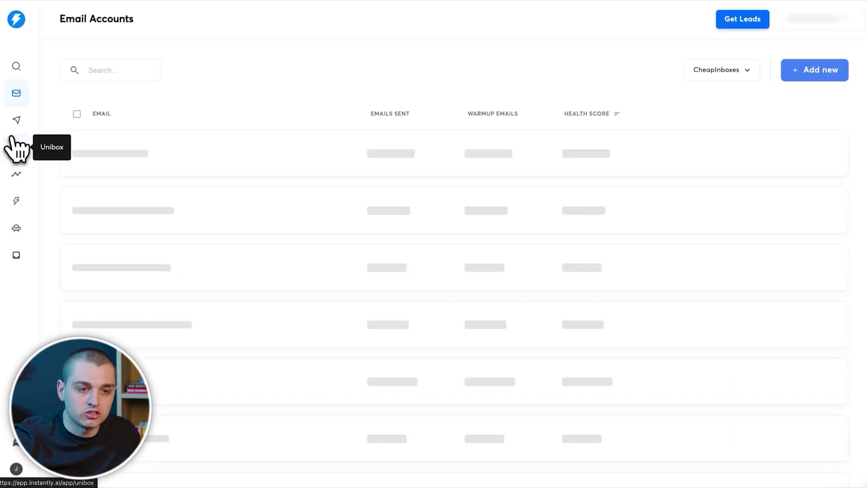
pyautogui.click(17, 120)
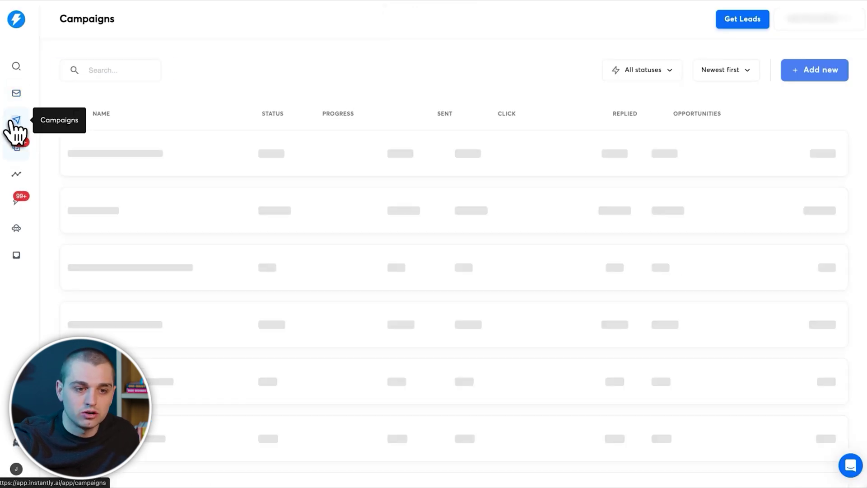
pyautogui.click(192, 169)
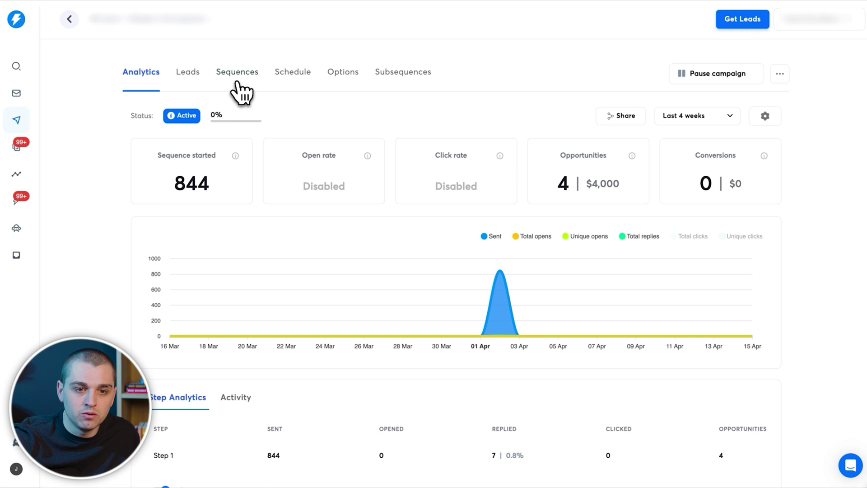
pyautogui.click(233, 73)
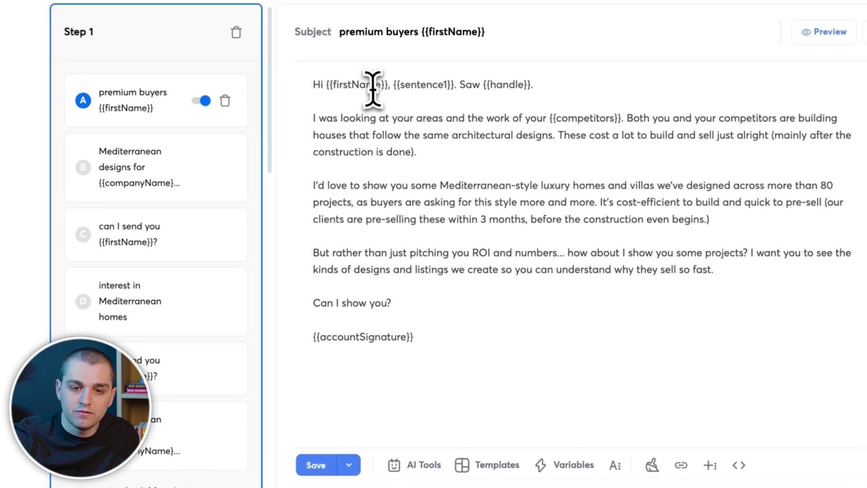
# Step: Capitalise 'saw' to 'Saw' after {{sentence1}} in Step 1's email body
pyautogui.moveTo(393, 85); pyautogui.dragTo(455, 86)
pyautogui.click(456, 88)
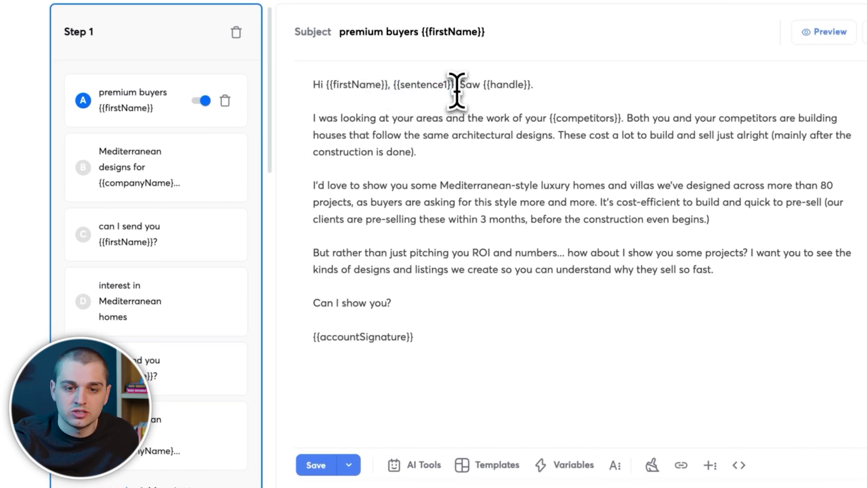
pyautogui.press('Delete')
pyautogui.write('S')
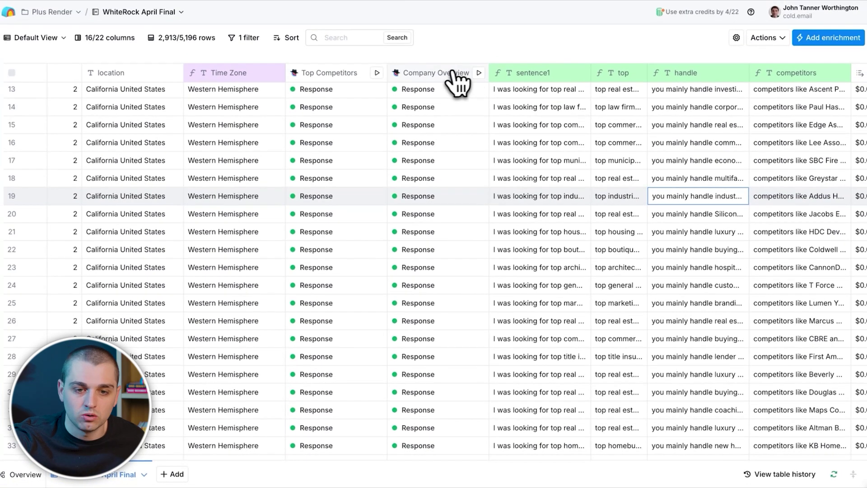
# Step: Insert a Use AI column right of Company Overview on GPT 4o Mini, starting the prompt 'Hey I want you to research this website'
pyautogui.click(453, 75)
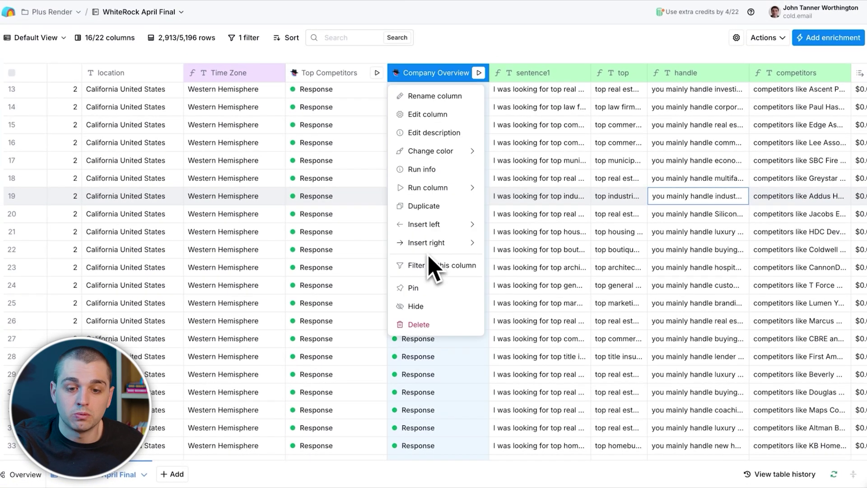
pyautogui.moveTo(432, 251)
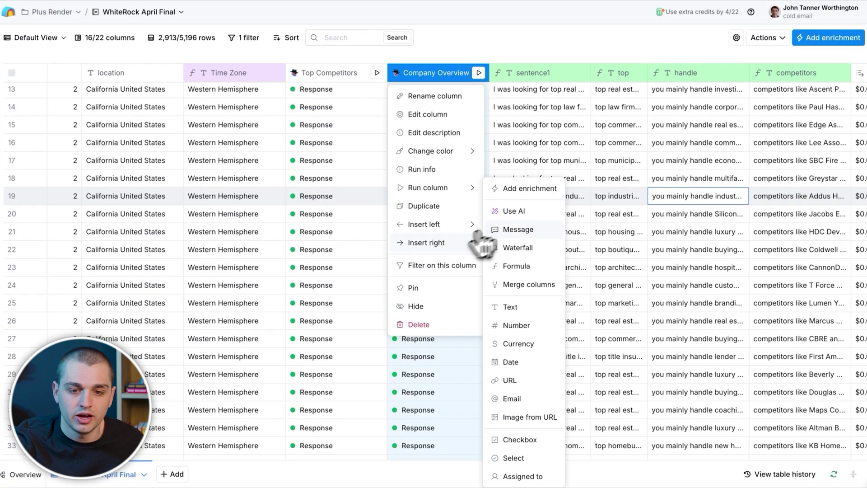
pyautogui.click(507, 211)
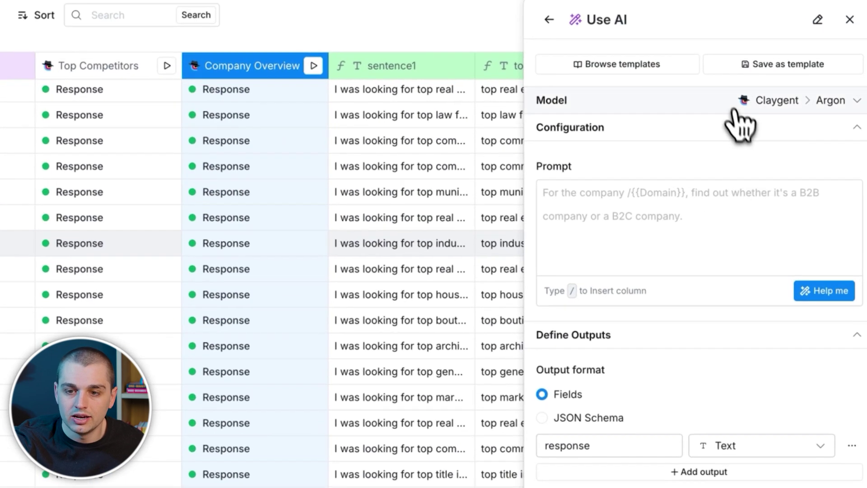
pyautogui.click(735, 111)
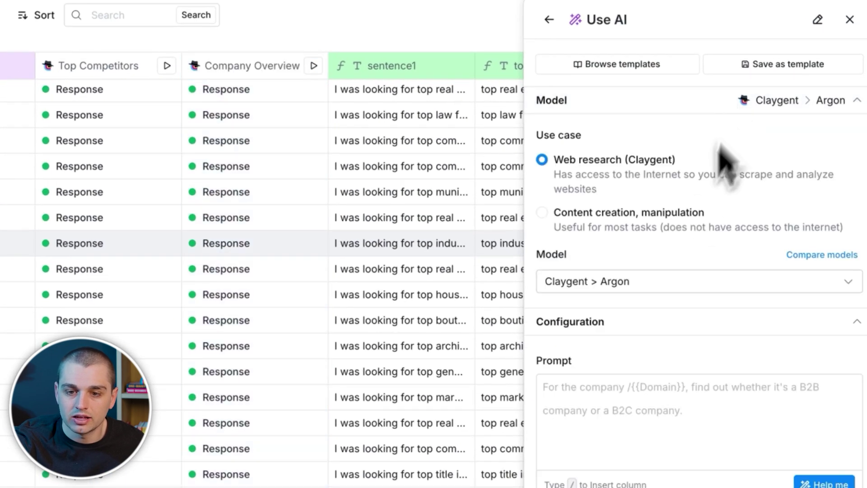
pyautogui.click(621, 281)
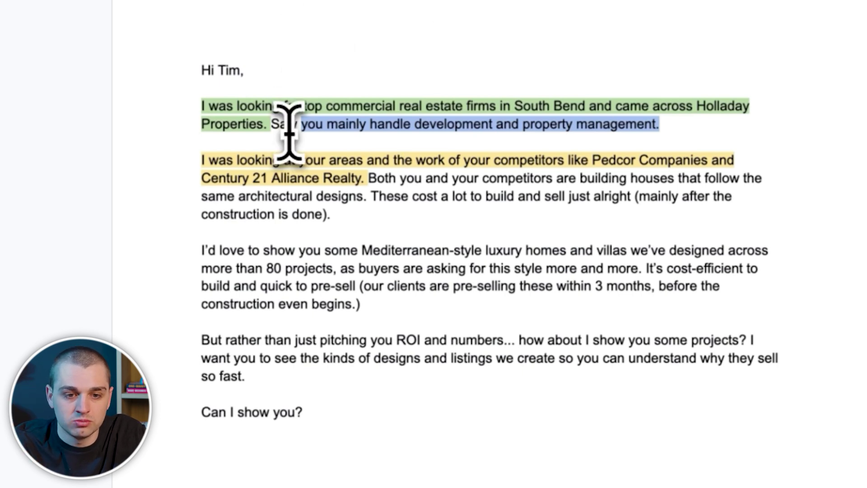
pyautogui.moveTo(269, 125); pyautogui.dragTo(188, 97)
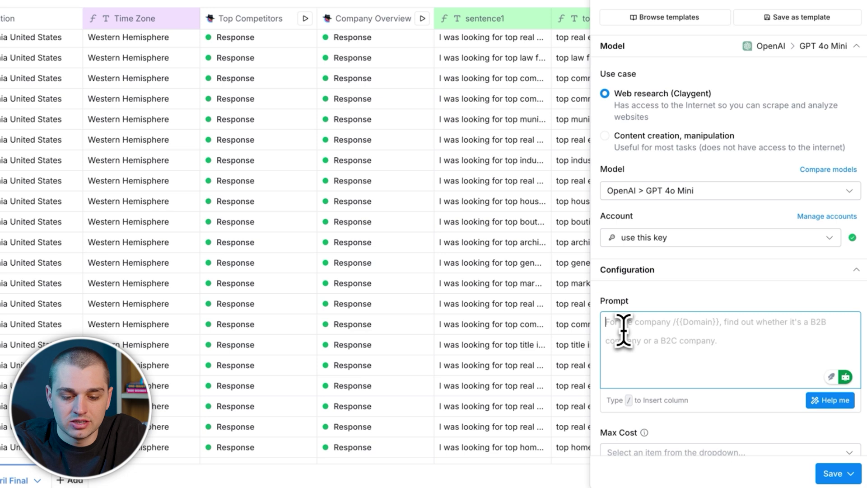
pyautogui.write('Hey I want you to researc')
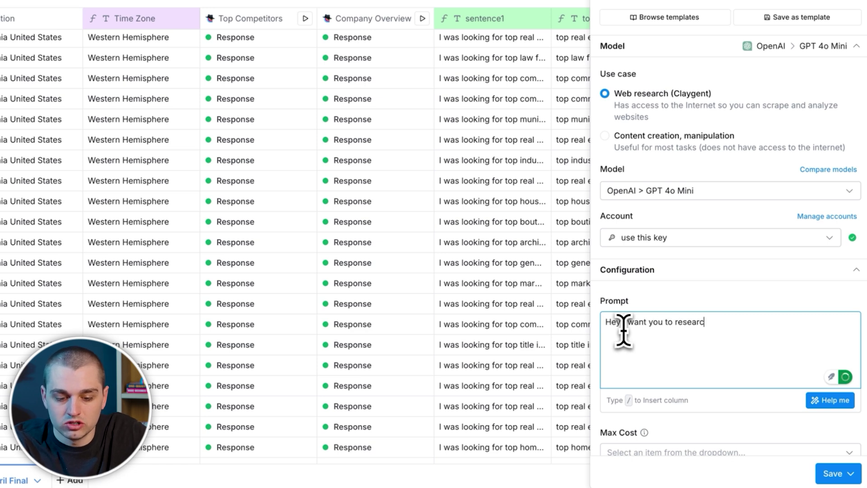
pyautogui.write('h this website /')
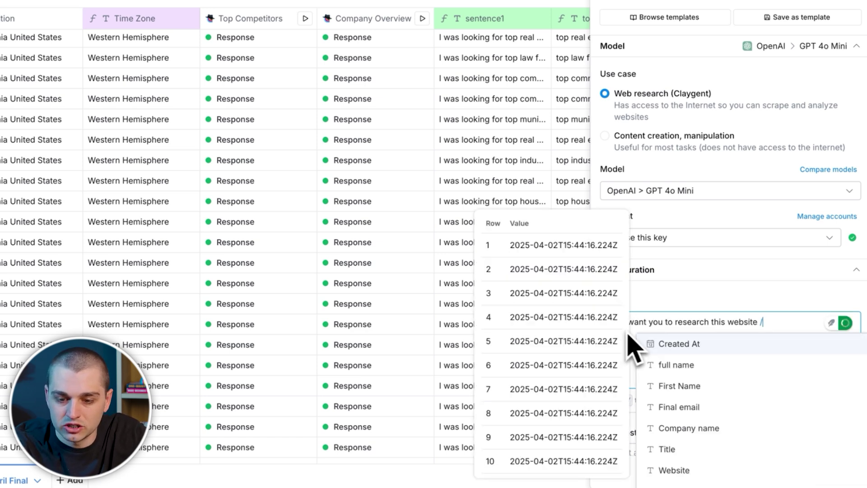
# Step: Insert the Website column, paste the sample sentence, and replace its city with a bracketed instruction
pyautogui.scroll(-1, 716, 445)
pyautogui.click(712, 445)
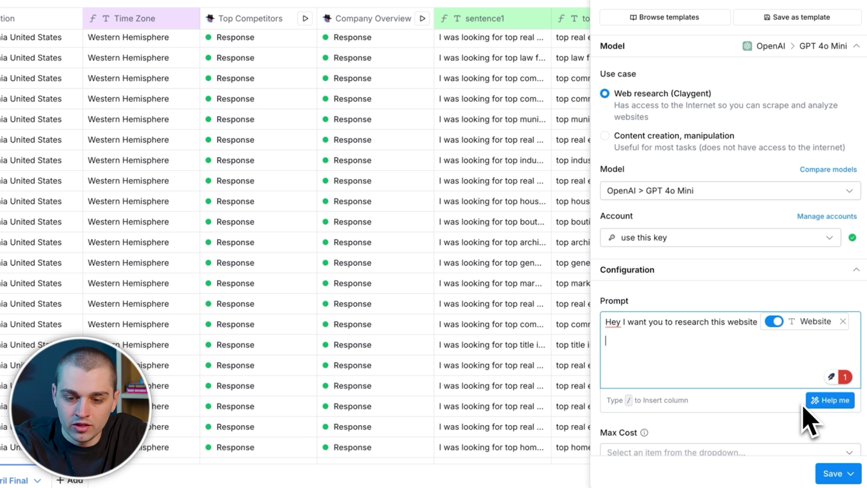
pyautogui.write('"I was looking for top commercial real estate firms in South Bend and came across Holladay Properties.')
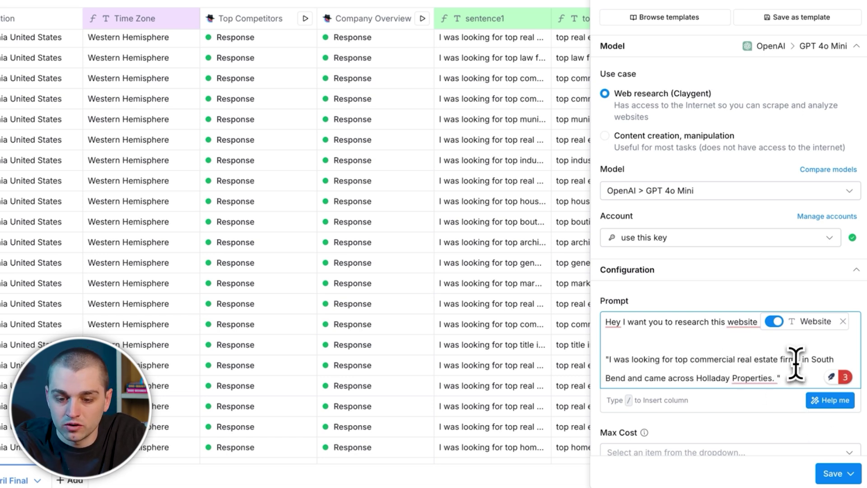
pyautogui.moveTo(809, 360); pyautogui.dragTo(648, 379)
pyautogui.write('[add in the')
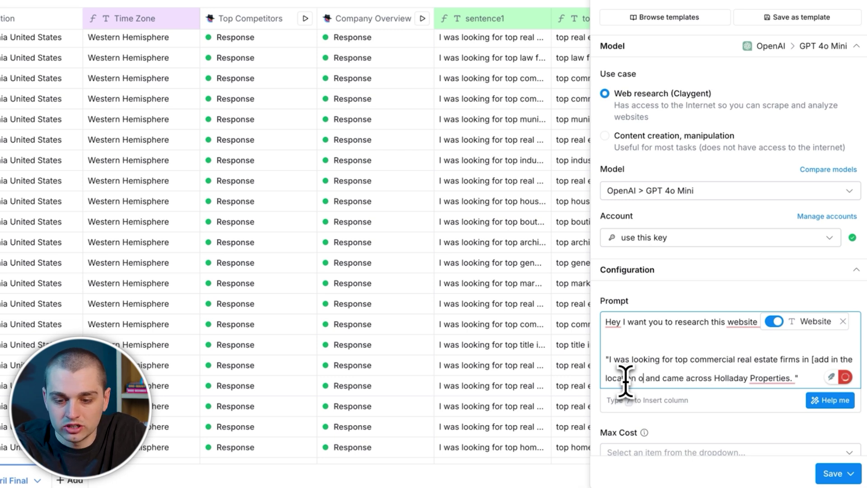
pyautogui.write(' based on wh')
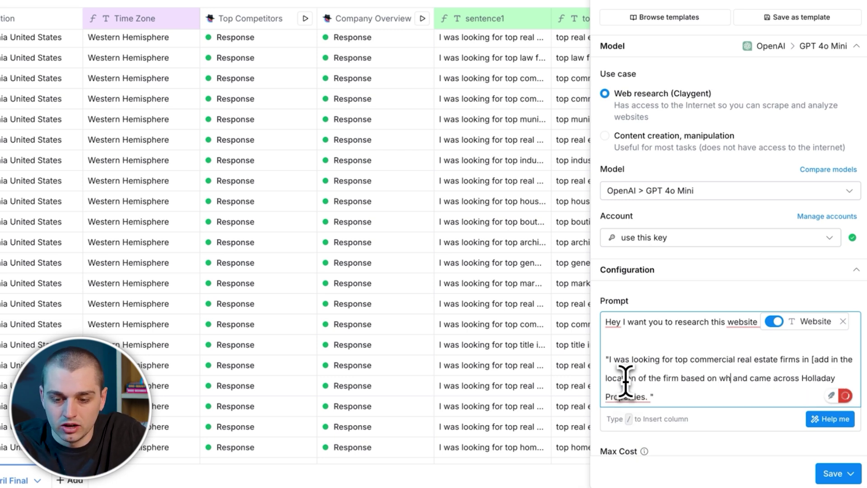
pyautogui.write(' it')
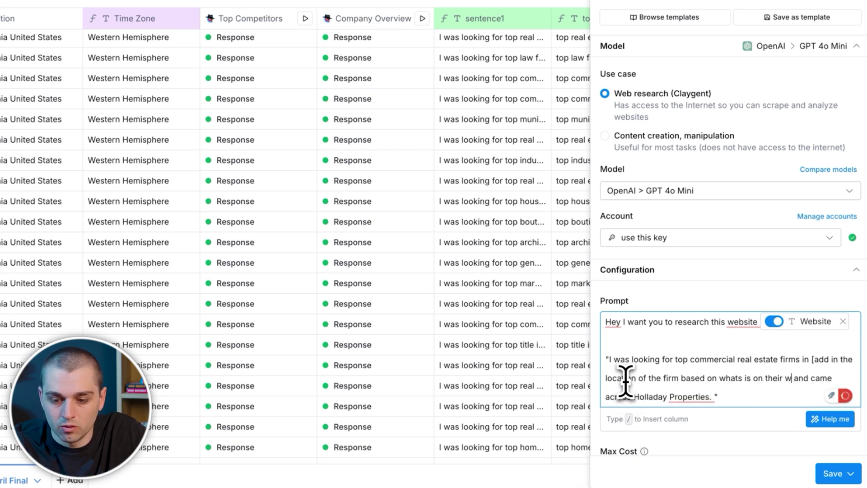
# Step: Replace 'Holladay Properties' with a bracketed instruction and limit output to one sentence of twenty words or less
pyautogui.scroll(-3, 633, 368)
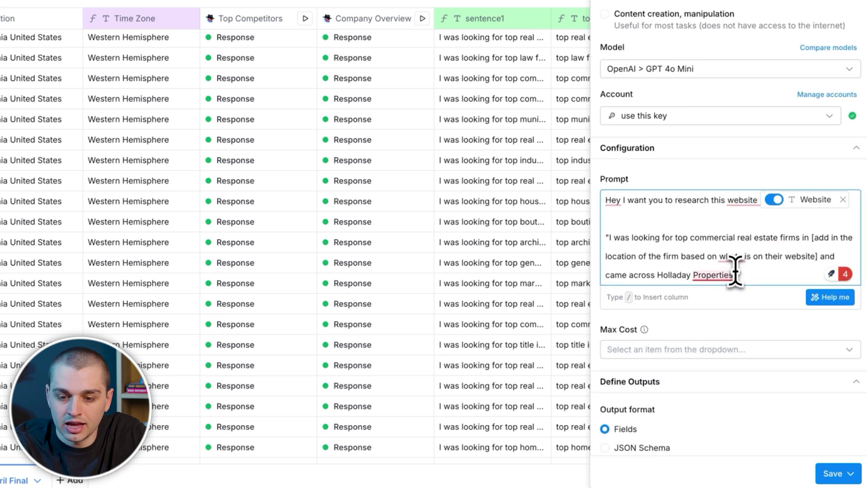
pyautogui.moveTo(737, 274); pyautogui.dragTo(668, 276)
pyautogui.press('BackSpace')
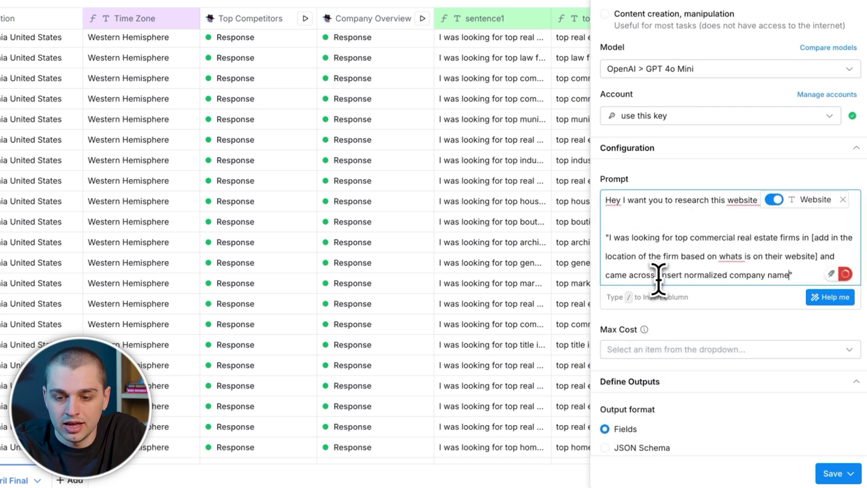
pyautogui.write('what is one')
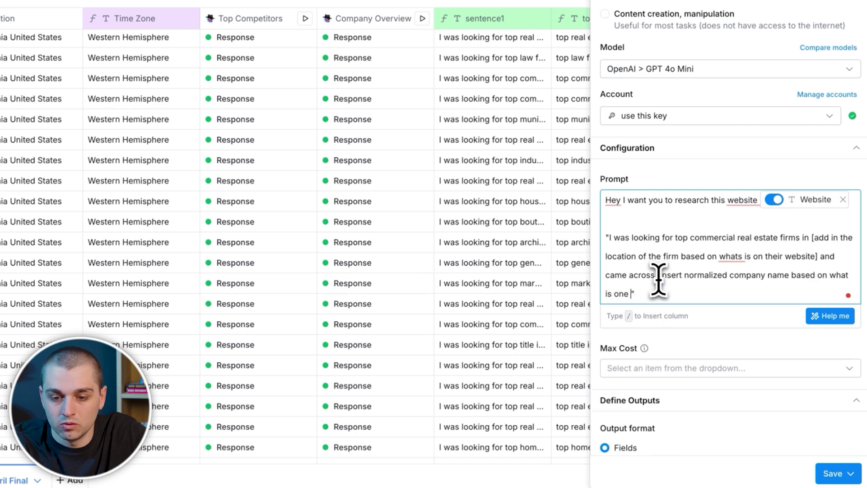
pyautogui.write(' website]"')
pyautogui.press('Return')
pyautogui.press('Return')
pyautogui.write('keep it to twenty words or less. Keep it to us langua')
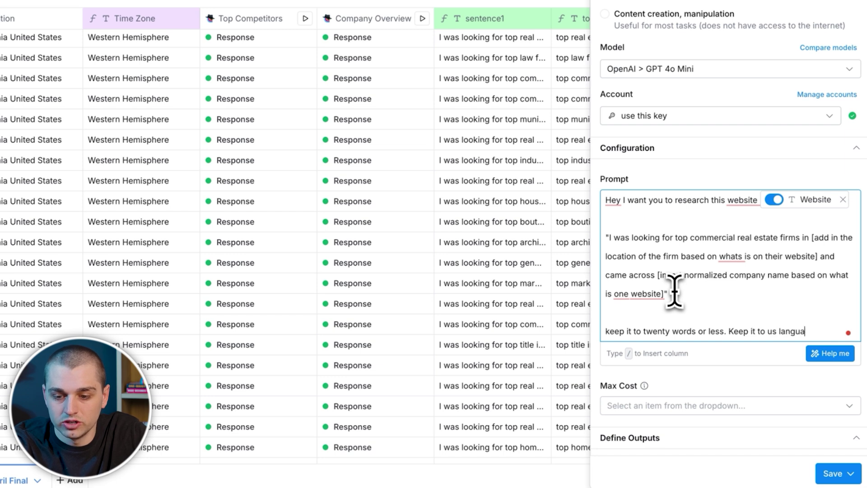
pyautogui.write('ge.')
pyautogui.press('Return')
pyautogui.press('Return')
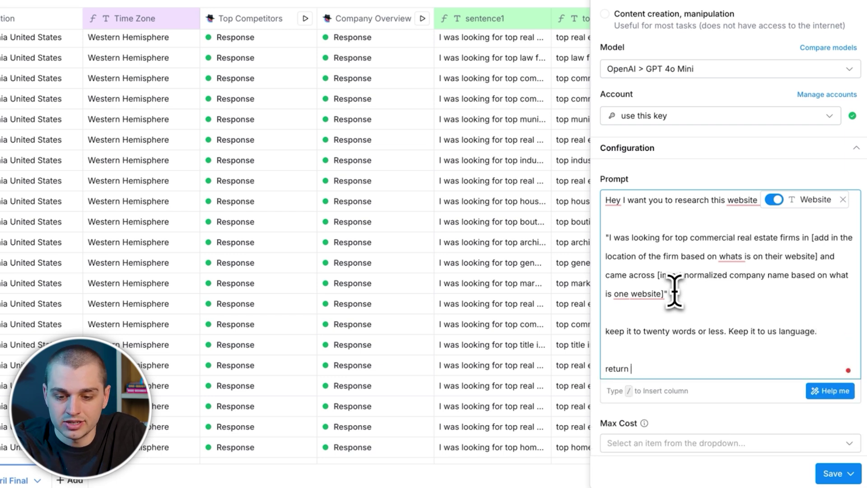
pyautogui.write('n else')
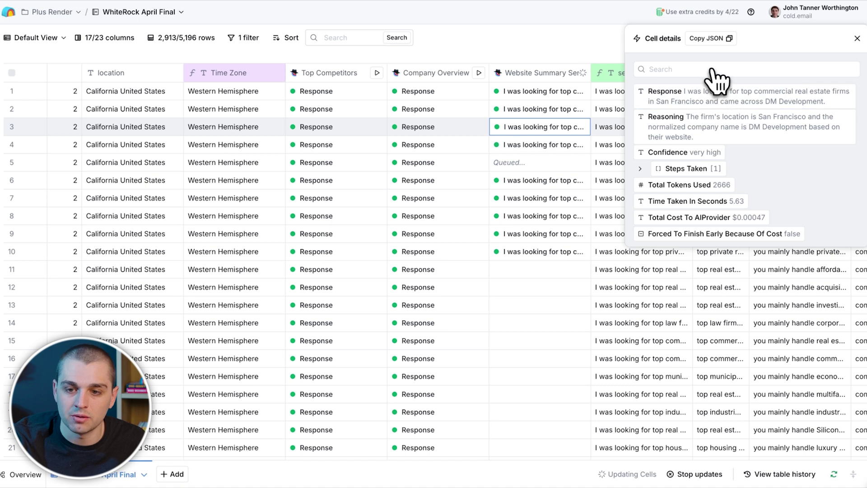
# Step: Close the cell details panel after checking a generated opening sentence
pyautogui.moveTo(705, 87)
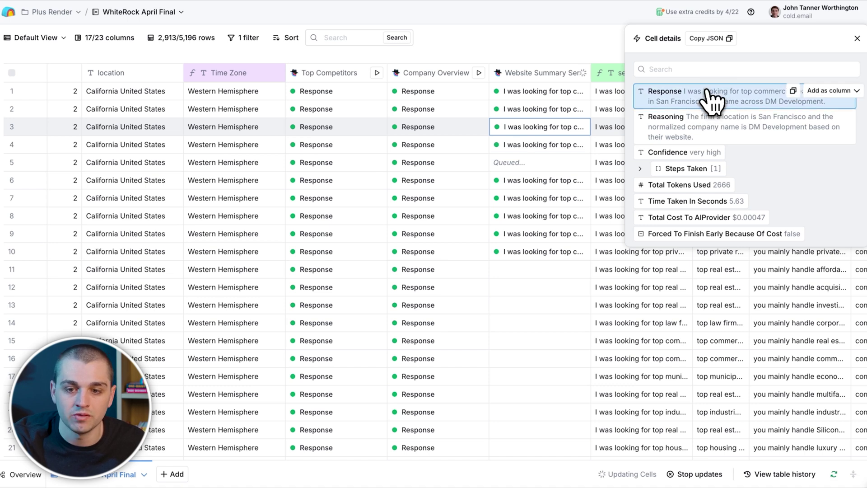
pyautogui.click(857, 38)
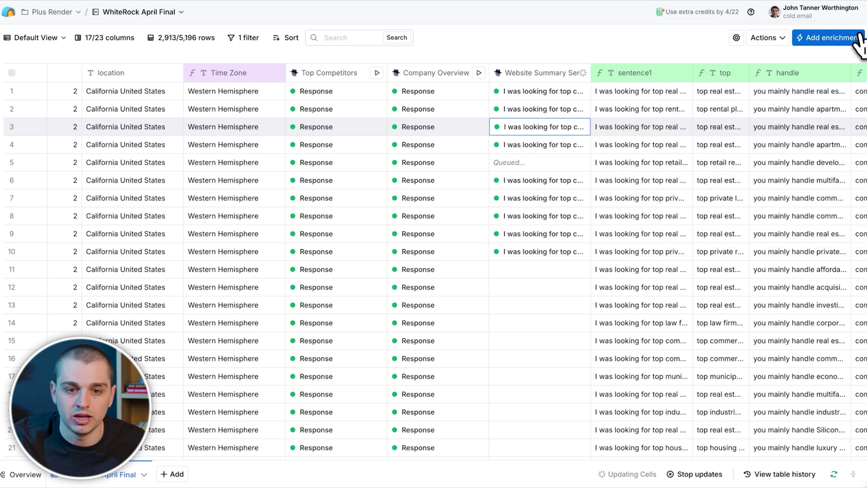
# Step: Reopen the Company Overview settings and highlight the SENTENCE_2 label in its prompt
pyautogui.click(413, 74)
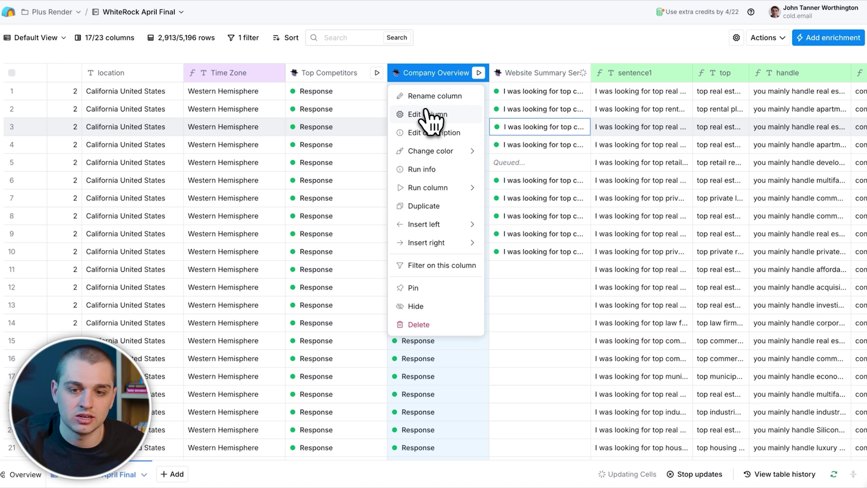
pyautogui.click(427, 115)
pyautogui.scroll(-3, 722, 273)
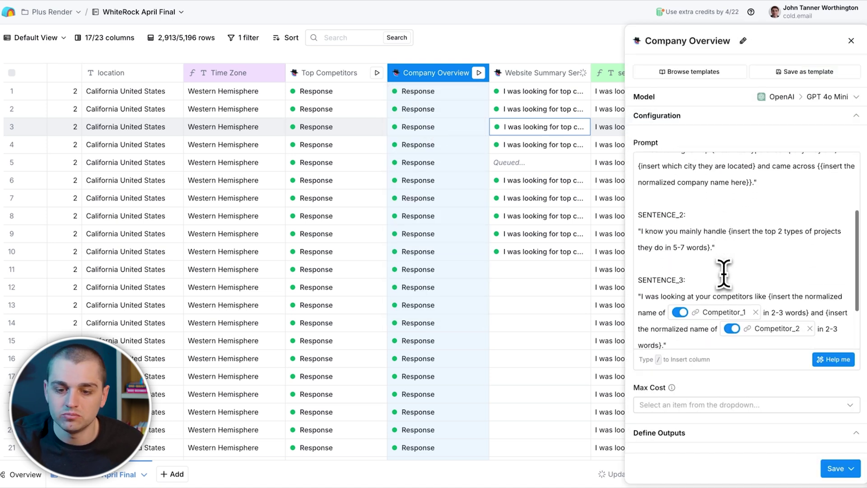
pyautogui.scroll(-4, 722, 274)
pyautogui.scroll(5, 721, 273)
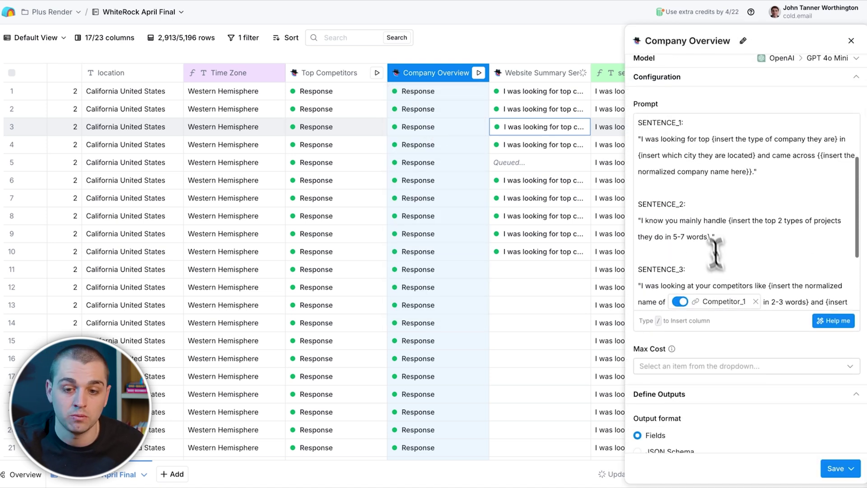
pyautogui.click(710, 236)
pyautogui.scroll(-3, 723, 316)
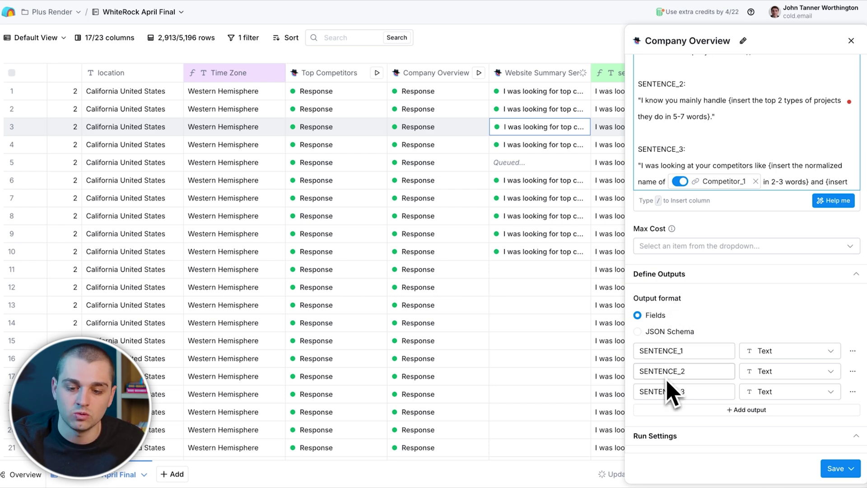
pyautogui.scroll(3, 689, 316)
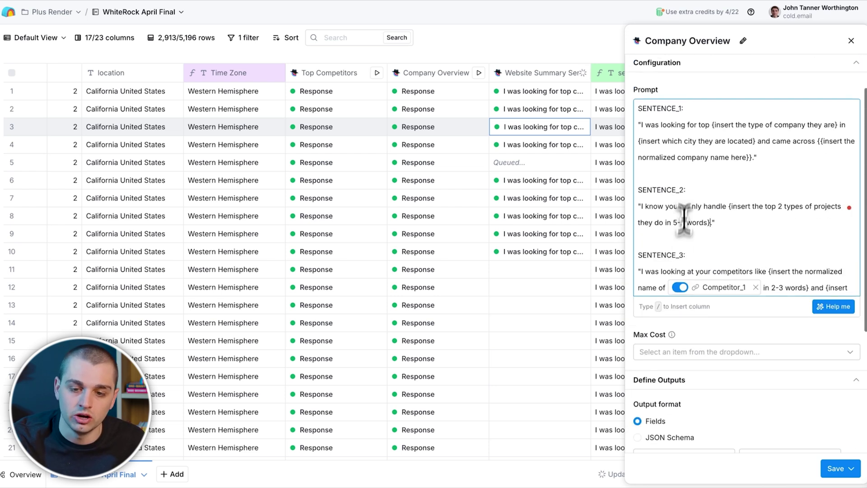
pyautogui.moveTo(687, 181); pyautogui.dragTo(640, 186)
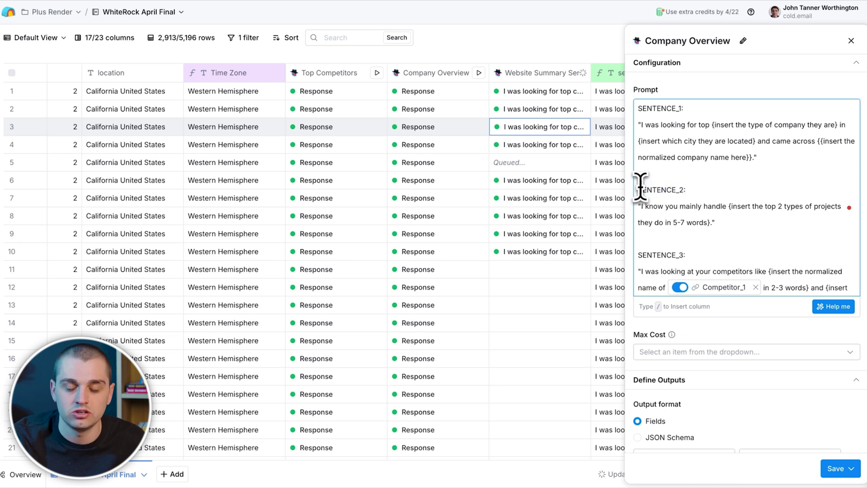
# Step: Add row 3's Website Summary Response output as a new column
pyautogui.click(851, 41)
pyautogui.click(553, 132)
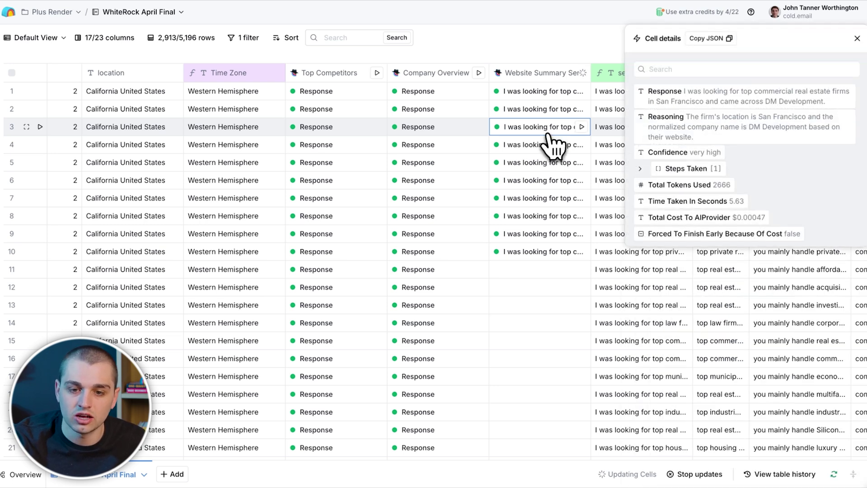
pyautogui.click(828, 90)
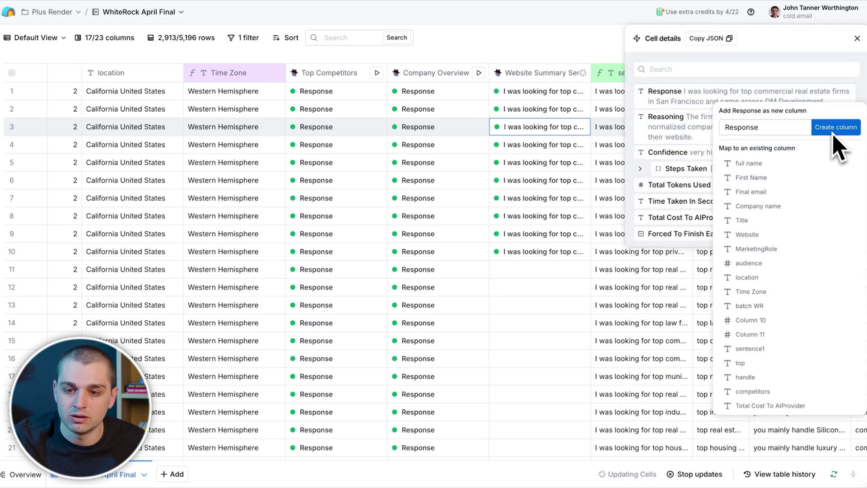
pyautogui.click(836, 128)
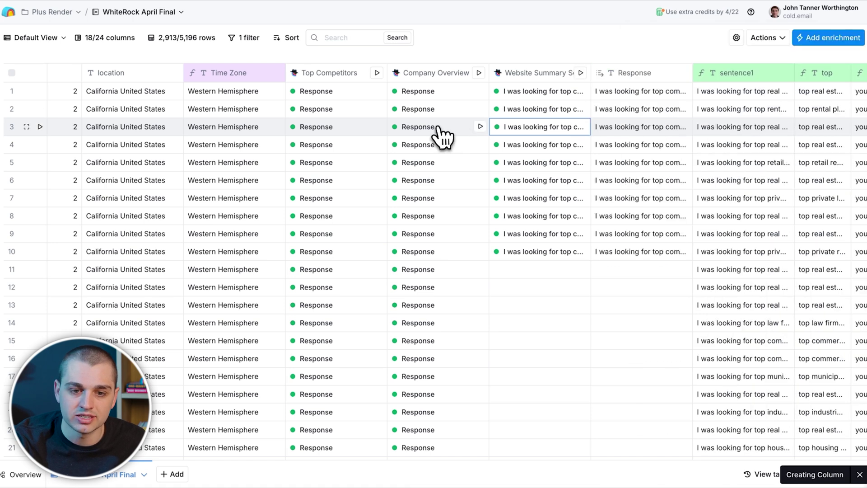
pyautogui.click(439, 128)
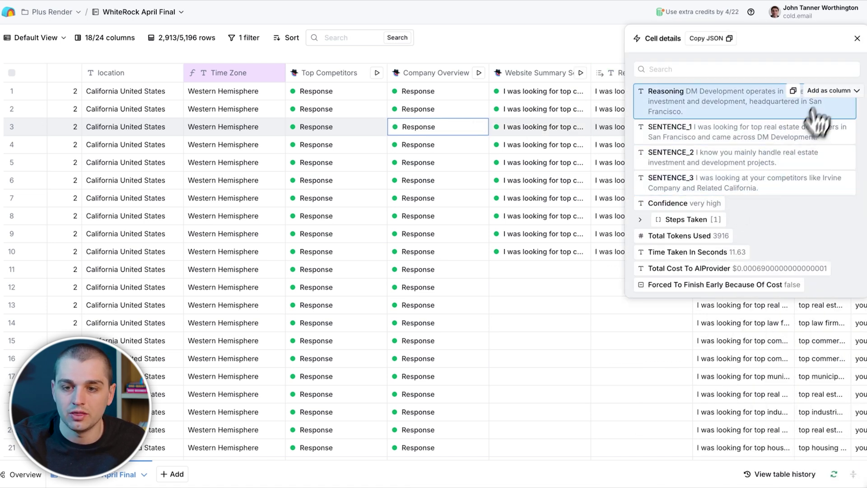
pyautogui.click(856, 38)
# Step: Delete the Response column, leaving 17/23 columns
pyautogui.click(637, 77)
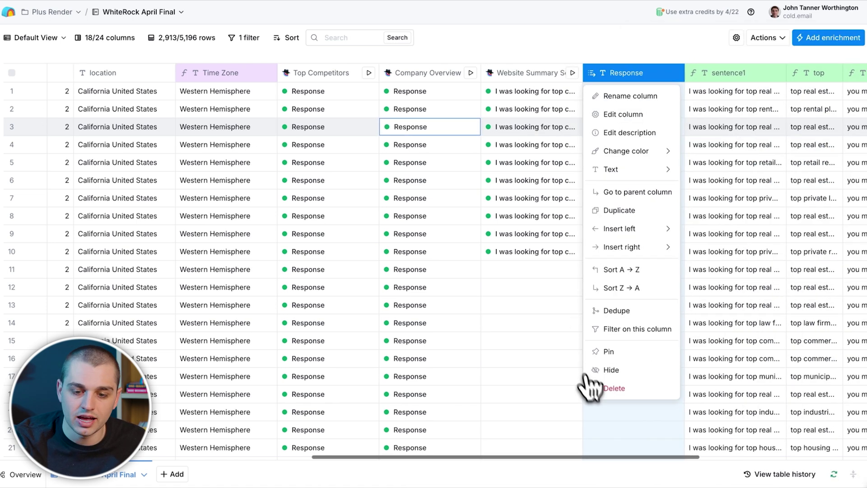
pyautogui.hscroll(5, 590, 387)
pyautogui.click(465, 387)
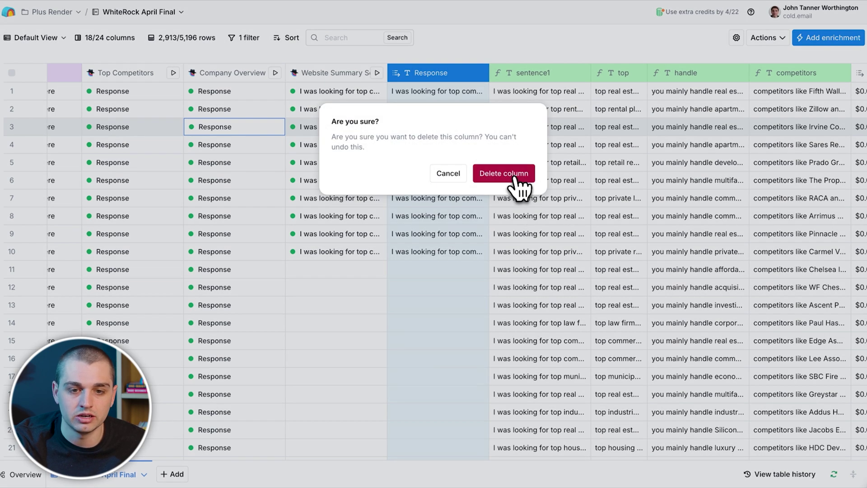
pyautogui.click(516, 179)
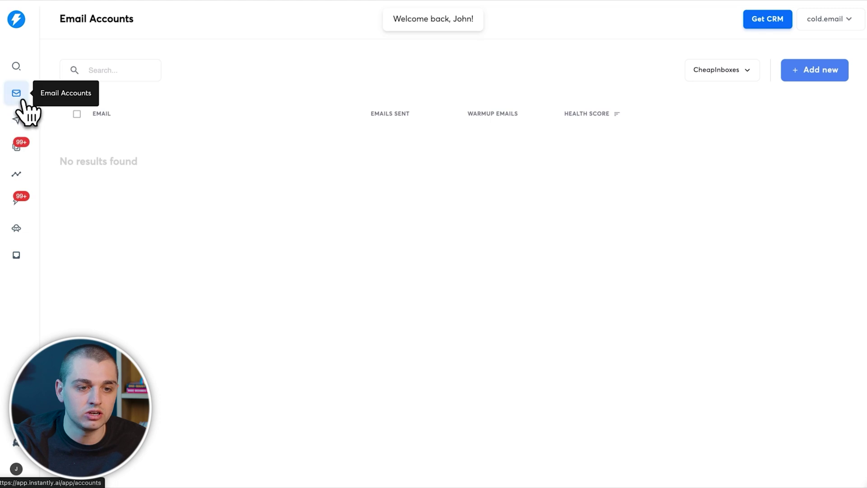
# Step: Show email accounts of all statuses and start buying pre-warmed domains with .com, .co and .org
pyautogui.click(714, 71)
pyautogui.click(708, 113)
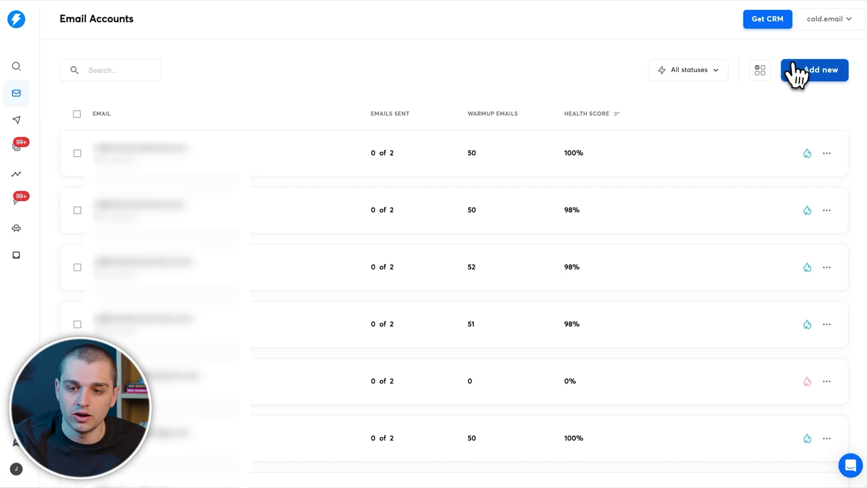
pyautogui.click(798, 74)
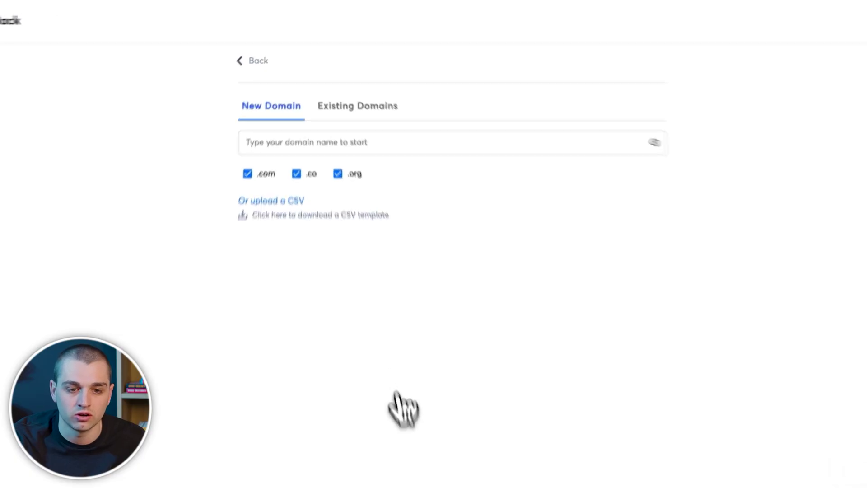
# Step: Search for new sending domains based on skurman.com
pyautogui.click(327, 142)
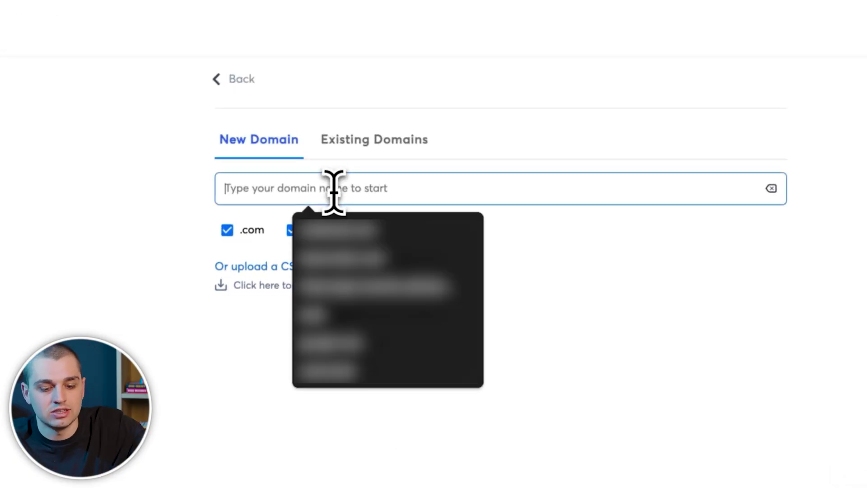
pyautogui.write('coldmeai')
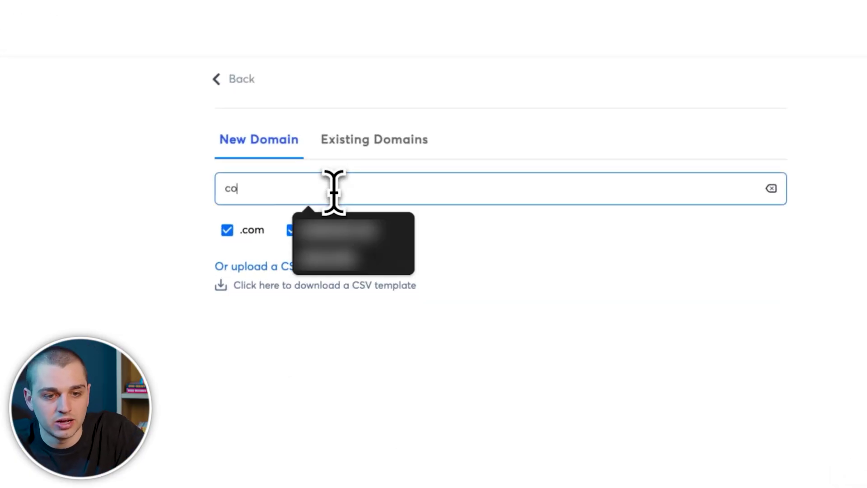
pyautogui.press('BackSpace')
pyautogui.write('email.com')
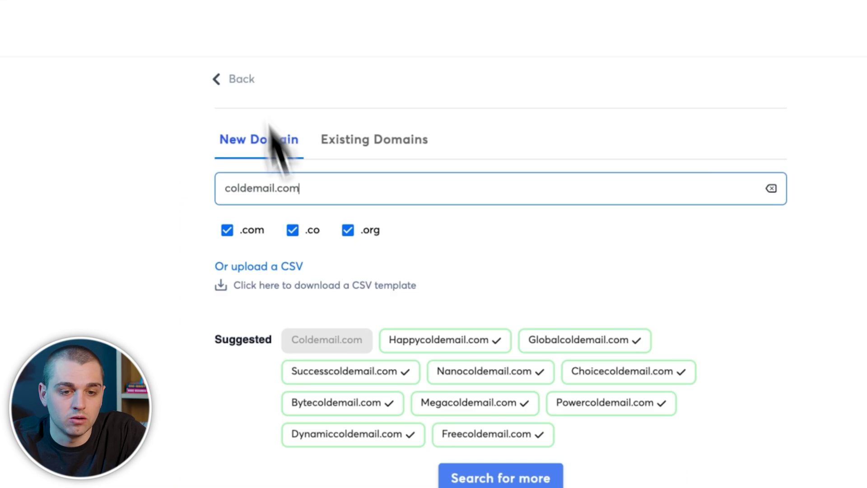
pyautogui.write('xa')
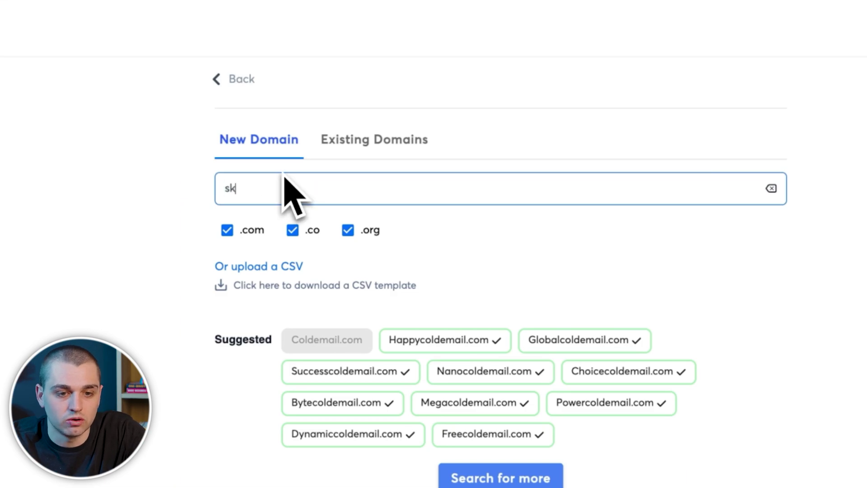
pyautogui.write('man.com')
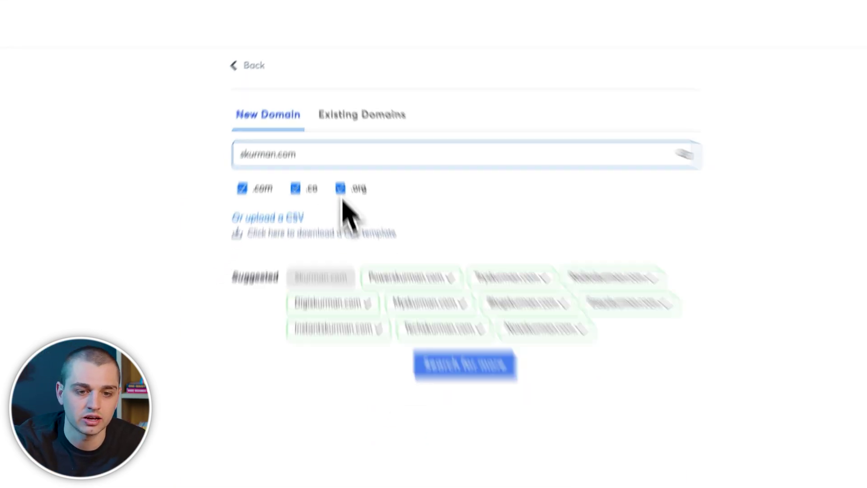
# Step: Pick powerskurman.com, myskurman.com and digiskurman.com for $45 a year and continue to ordering
pyautogui.click(433, 347)
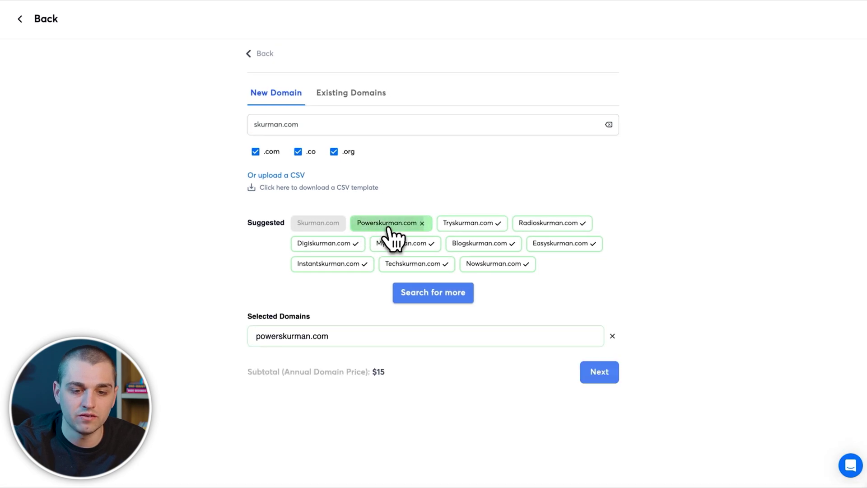
pyautogui.click(392, 244)
pyautogui.click(334, 244)
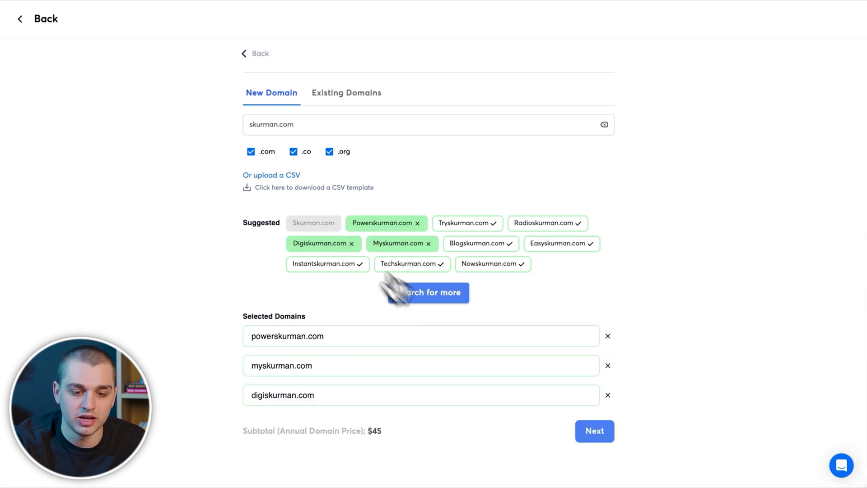
pyautogui.scroll(-1, 454, 377)
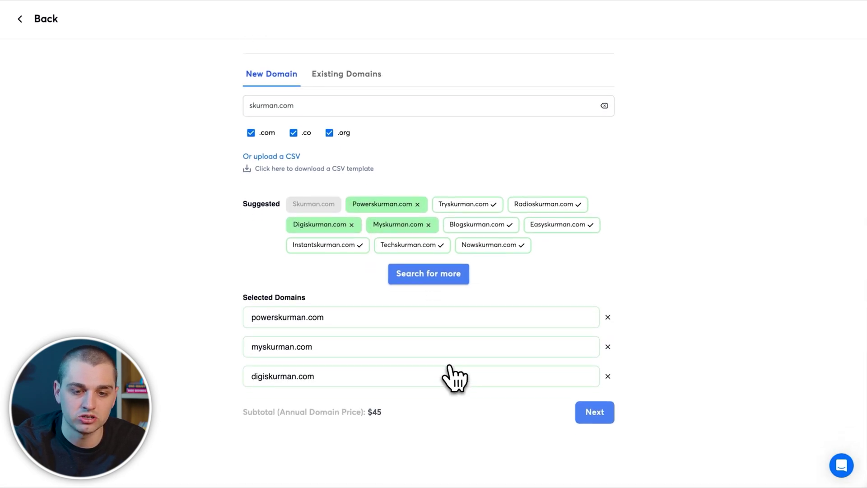
pyautogui.click(589, 418)
# Step: Fill in the persona's name, forwarding domain and the mailbox username john
pyautogui.click(313, 203)
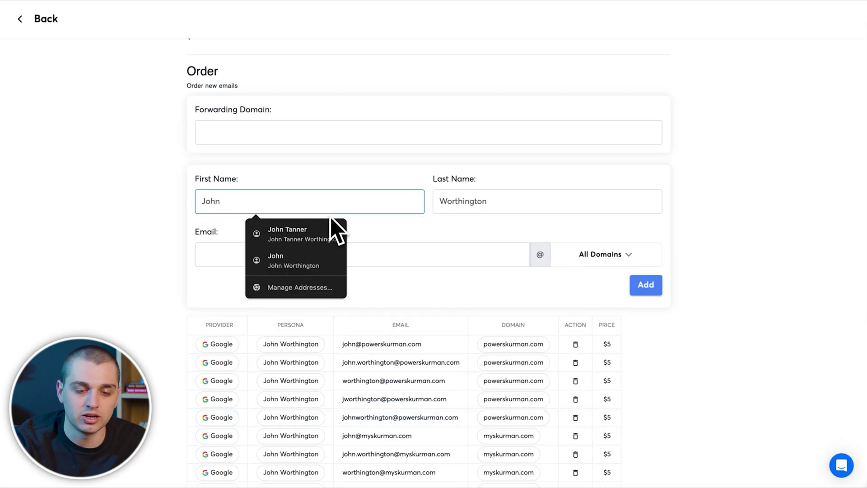
pyautogui.click(291, 138)
pyautogui.write('s://skurman.com')
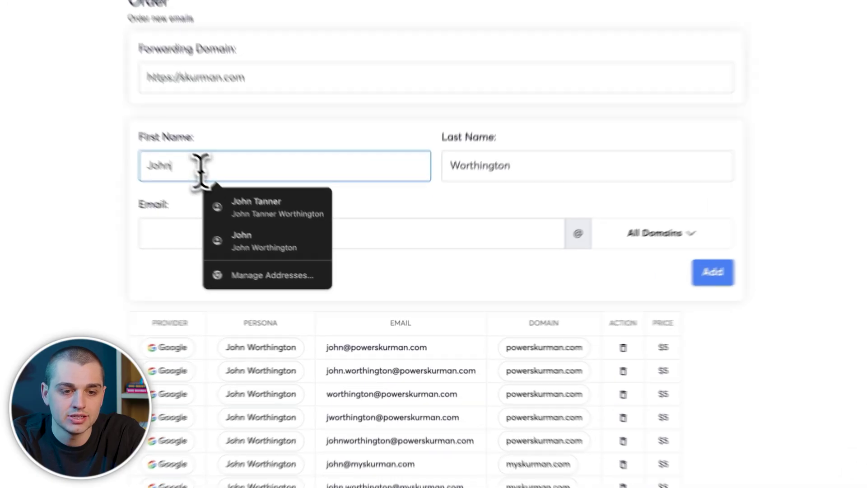
pyautogui.click(155, 212)
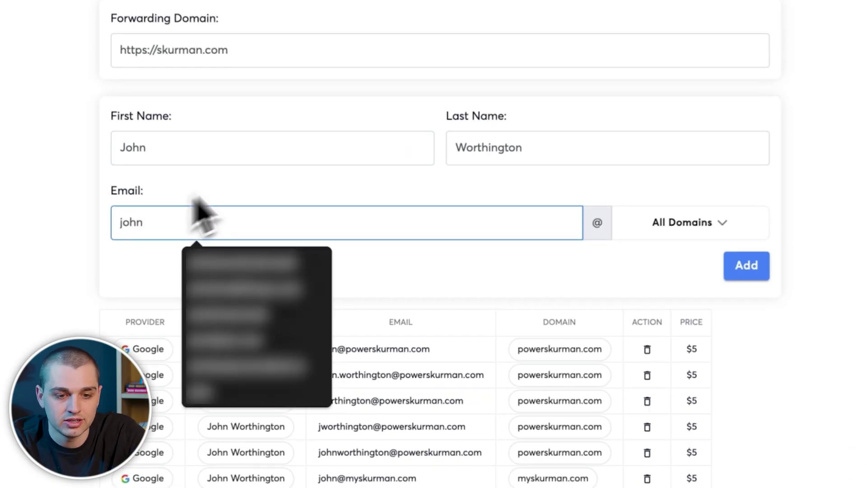
pyautogui.click(679, 228)
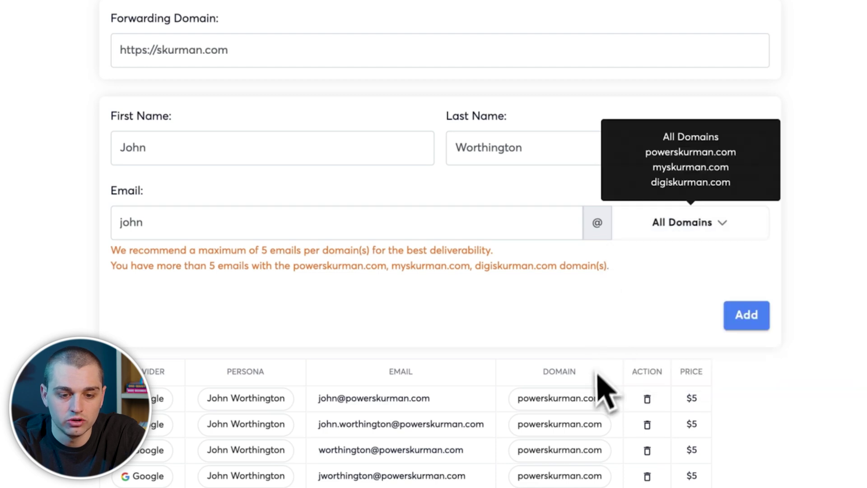
# Step: Clear the text of the first two proposed email addresses
pyautogui.scroll(-6, 600, 387)
pyautogui.scroll(3, 560, 127)
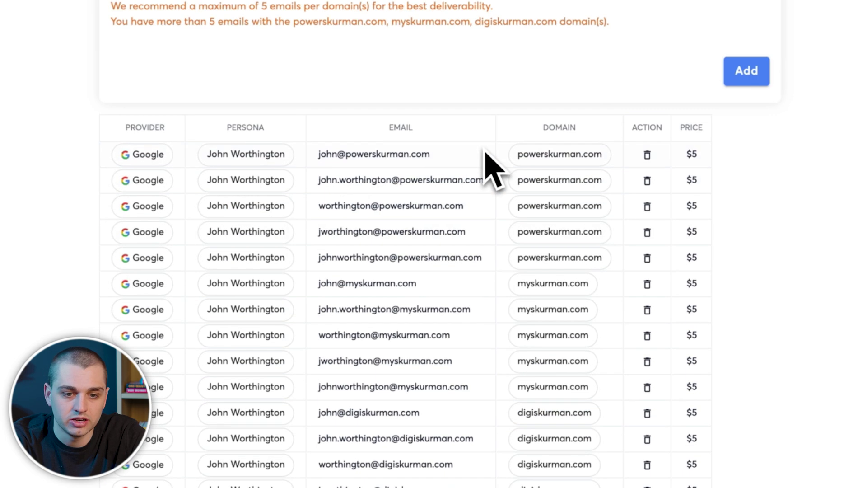
pyautogui.moveTo(319, 158); pyautogui.dragTo(455, 153)
pyautogui.click(455, 155)
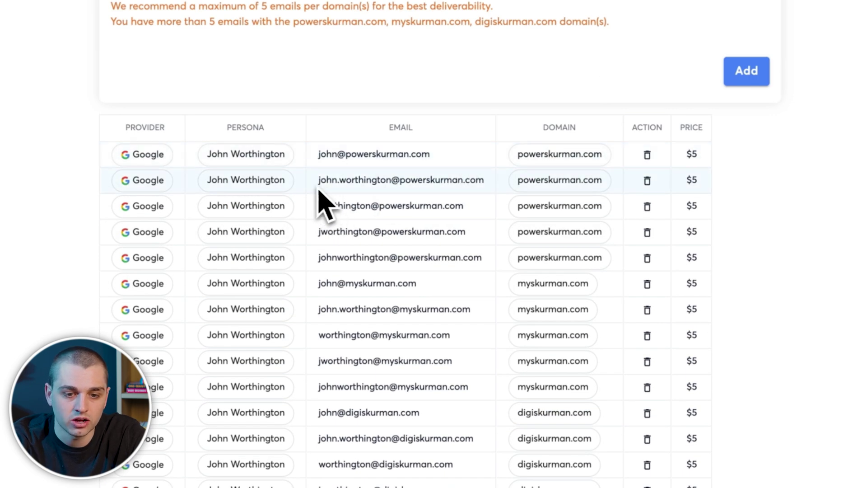
pyautogui.moveTo(319, 183); pyautogui.dragTo(502, 194)
pyautogui.click(491, 185)
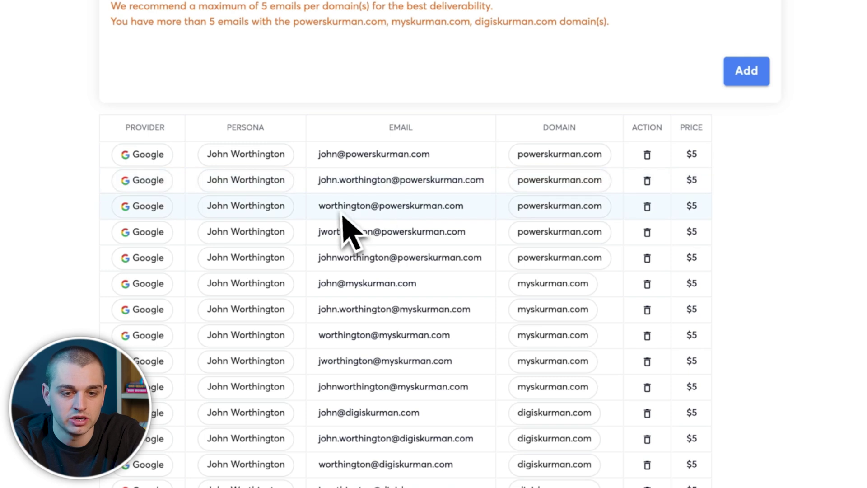
pyautogui.scroll(4, 476, 224)
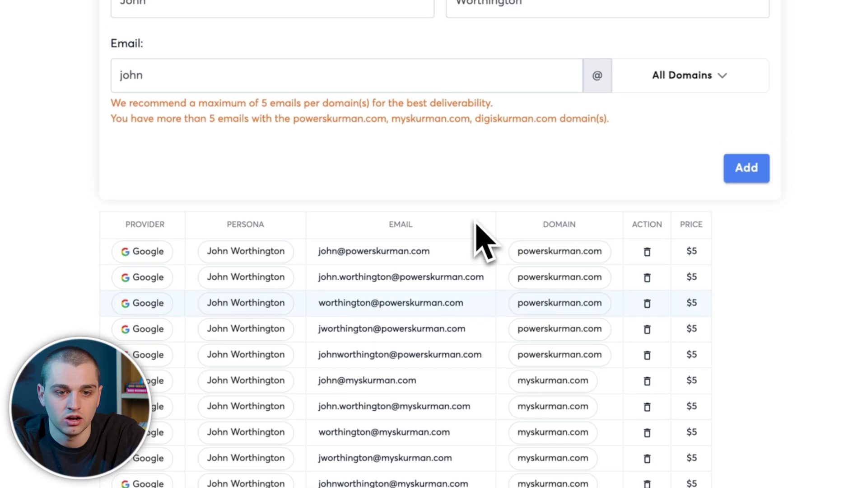
pyautogui.click(357, 167)
# Step: Remove the proposed mailboxes from the order and re-add mailboxes for john
pyautogui.click(647, 339)
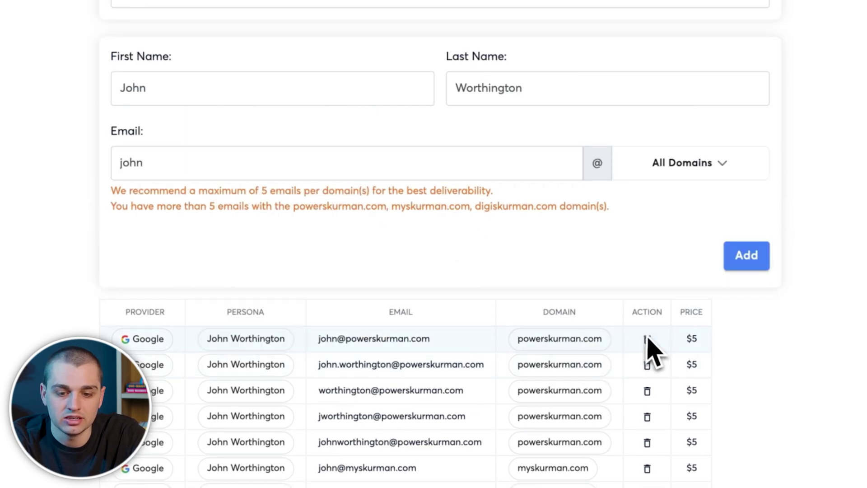
pyautogui.click(646, 339)
pyautogui.tripleClick(647, 339)
pyautogui.click(647, 339)
pyautogui.click(627, 339)
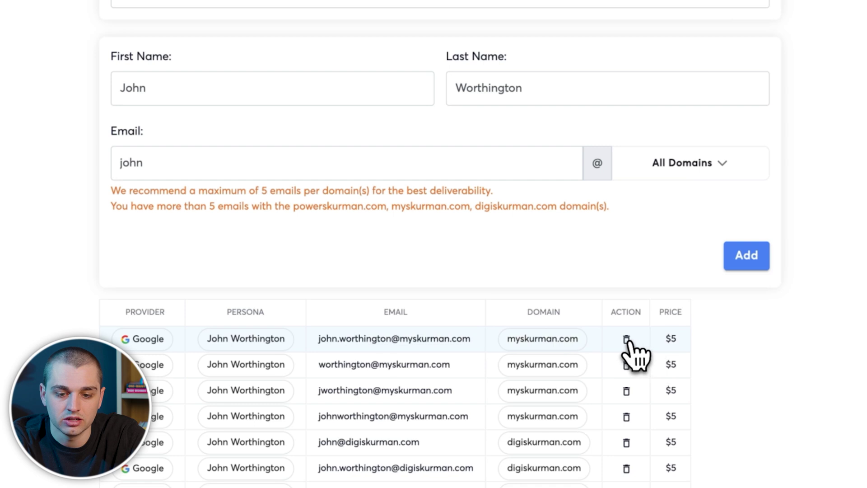
pyautogui.click(626, 340)
pyautogui.click(626, 340)
pyautogui.click(626, 339)
pyautogui.click(626, 339)
pyautogui.click(626, 340)
pyautogui.click(625, 352)
pyautogui.click(624, 352)
pyautogui.click(625, 352)
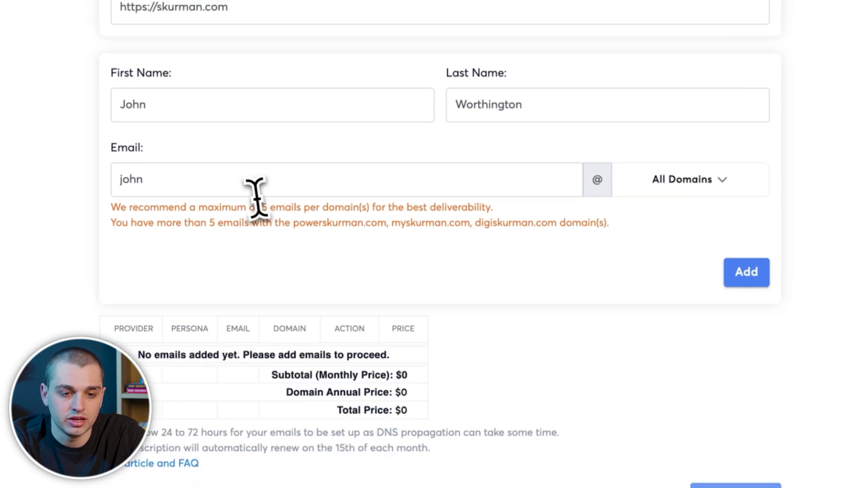
pyautogui.click(257, 183)
pyautogui.click(736, 271)
# Step: Add johnw as a second mailbox on all domains, six accounts for $75, then return to Email Accounts
pyautogui.click(250, 178)
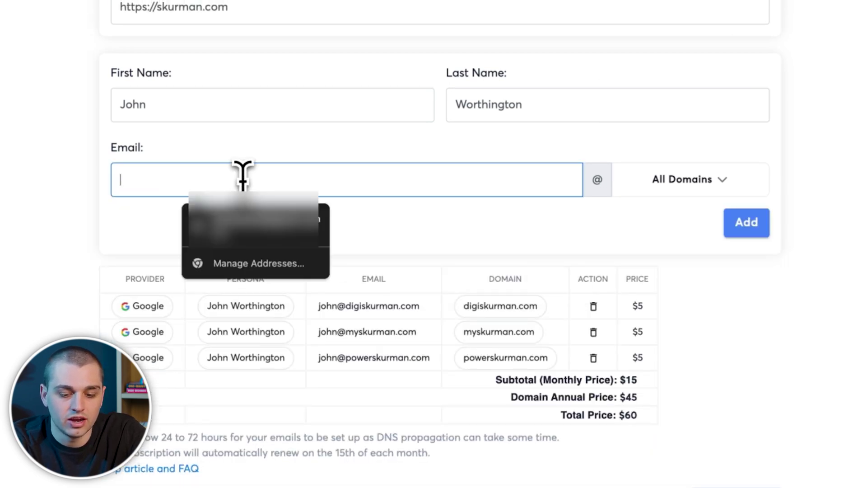
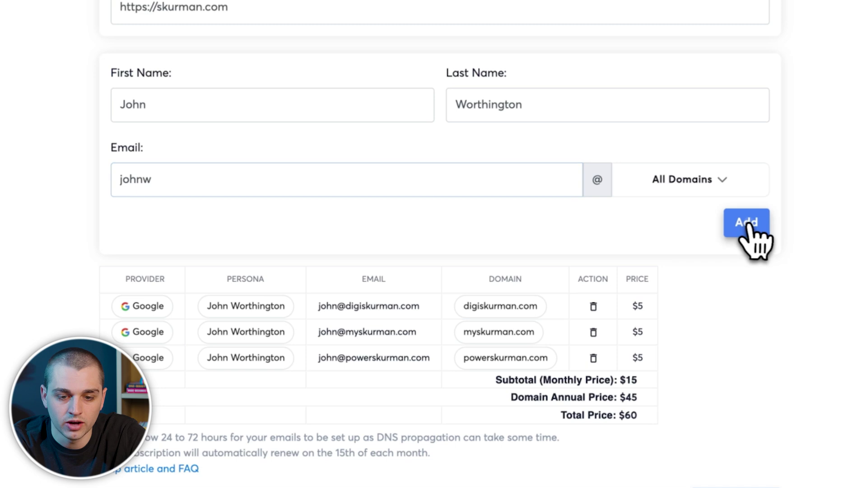
pyautogui.click(746, 222)
pyautogui.scroll(-2, 542, 347)
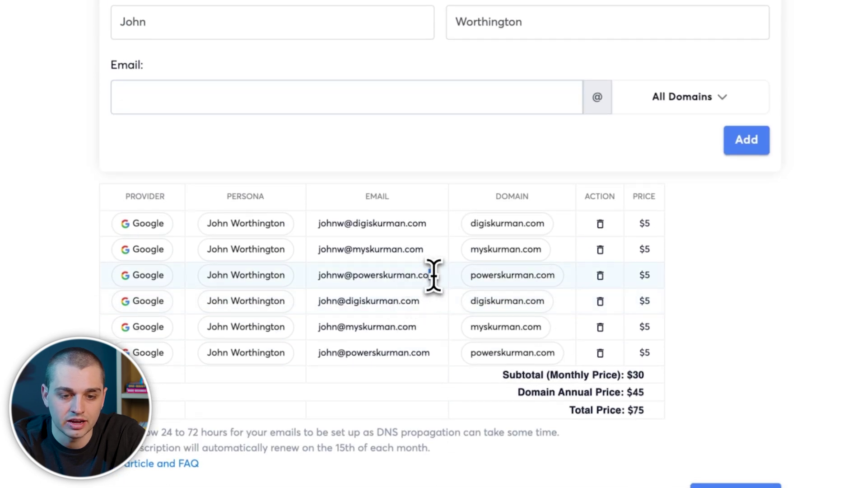
pyautogui.tripleClick(432, 275)
pyautogui.tripleClick(357, 251)
pyautogui.moveTo(386, 223); pyautogui.dragTo(337, 223)
pyautogui.scroll(3, 333, 219)
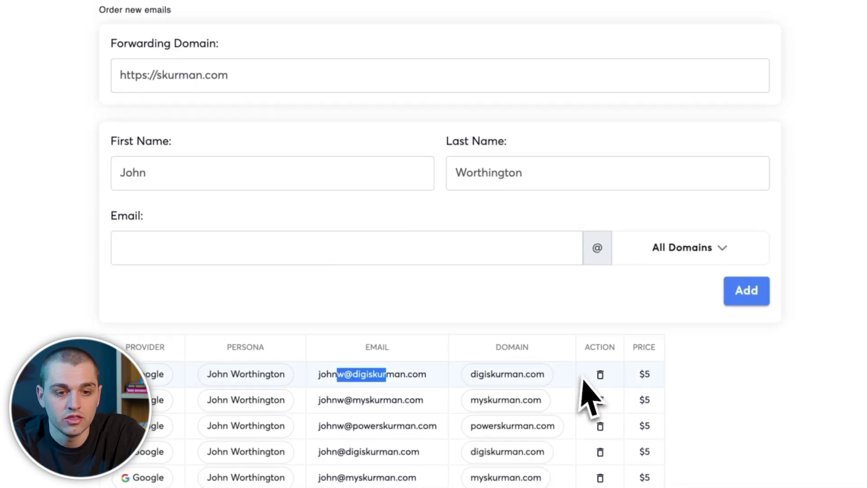
pyautogui.scroll(-4, 605, 449)
pyautogui.scroll(1, 708, 471)
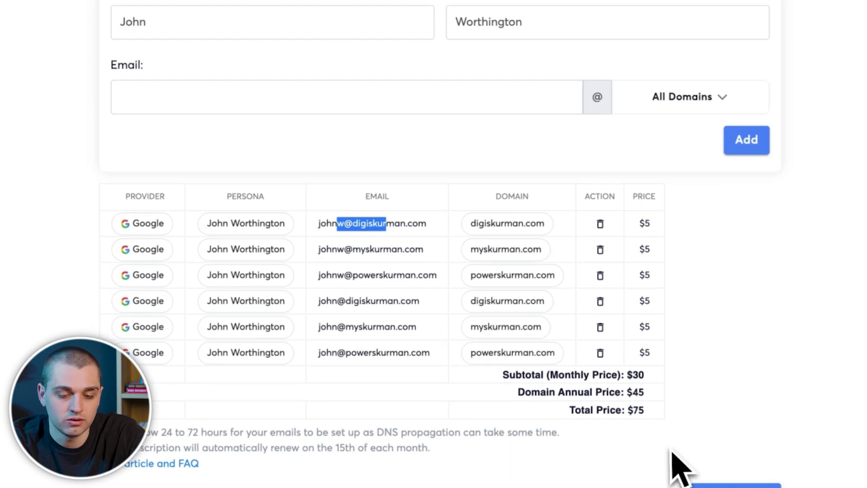
pyautogui.scroll(3, 679, 467)
pyautogui.scroll(-3, 677, 465)
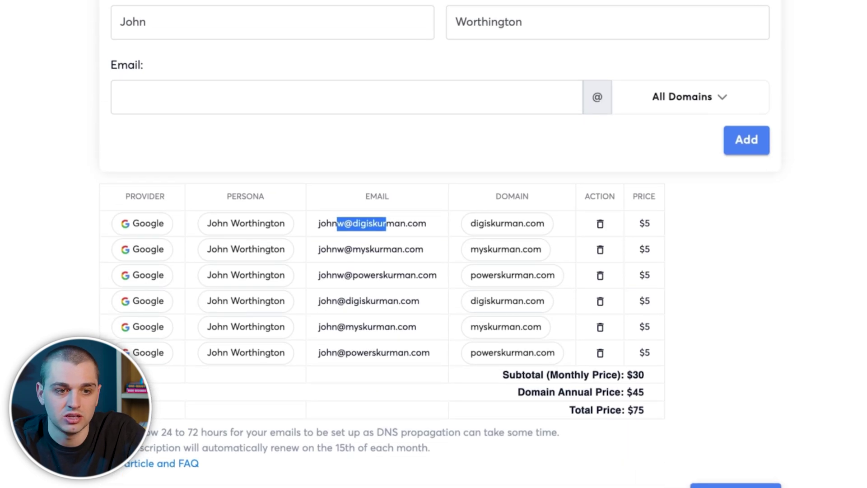
pyautogui.scroll(4, 367, 262)
pyautogui.click(16, 19)
pyautogui.moveTo(76, 113)
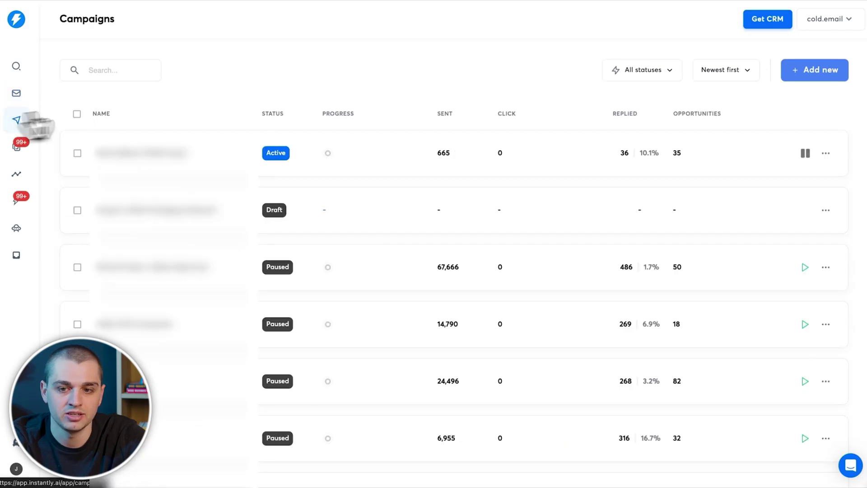
# Step: Add a new campaign, replacing 'My Campaign' with the name Skurman Cold Outbound
pyautogui.click(815, 70)
pyautogui.tripleClick(440, 225)
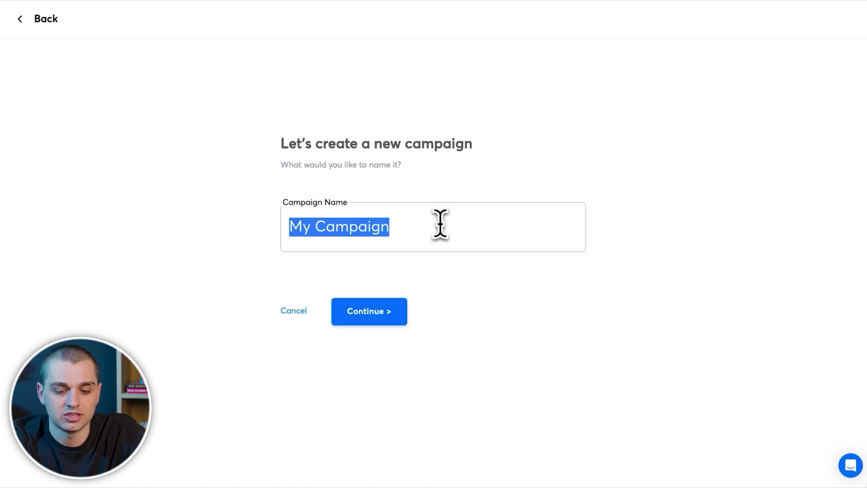
pyautogui.write('Skurman Cold Outbound')
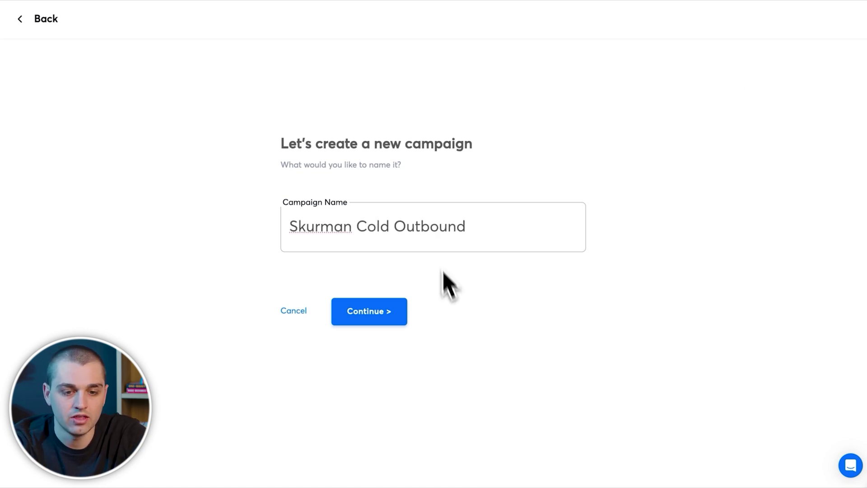
pyautogui.click(392, 313)
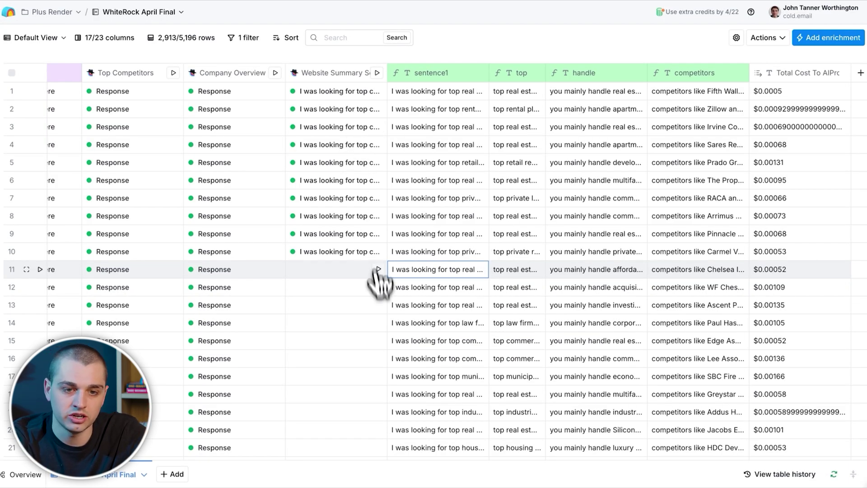
# Step: Delete the Website Summary Sentence column from the WhiteRock April Final table
pyautogui.click(347, 73)
pyautogui.hscroll(-2, 343, 221)
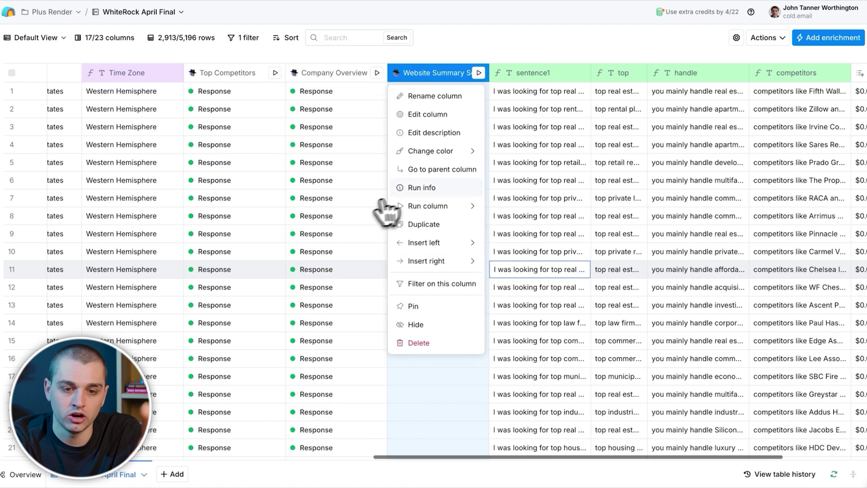
pyautogui.moveTo(451, 207)
pyautogui.click(506, 180)
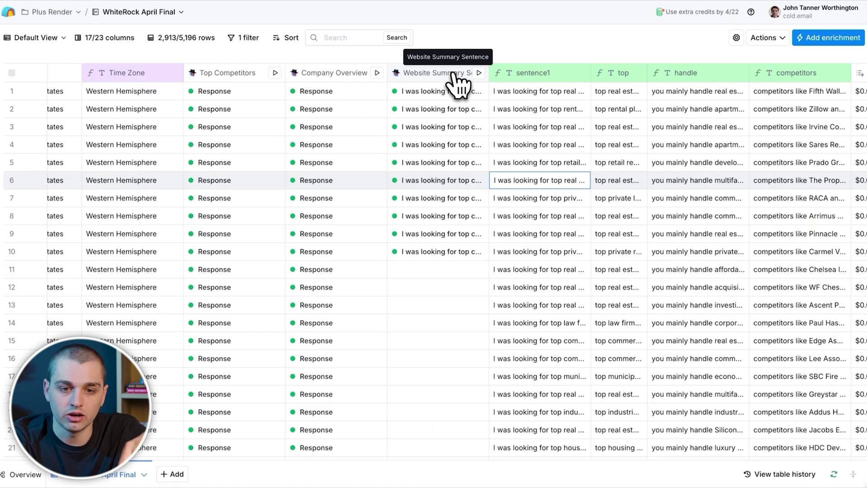
pyautogui.click(454, 74)
pyautogui.click(432, 341)
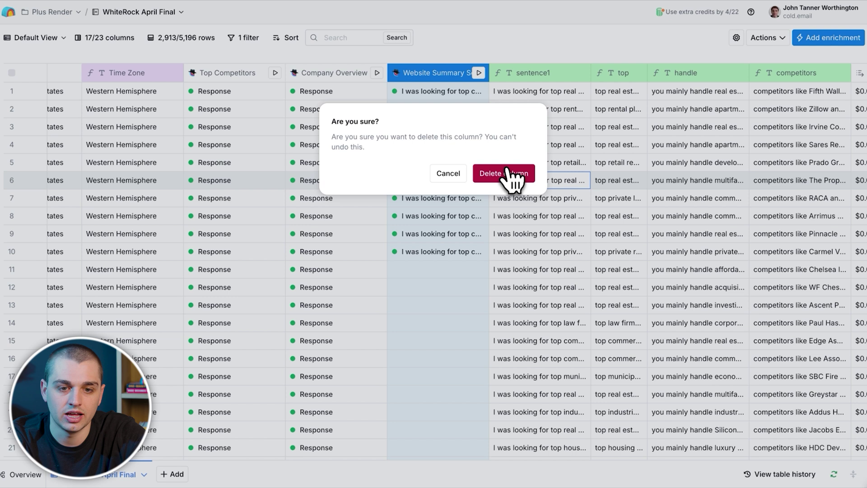
pyautogui.click(507, 173)
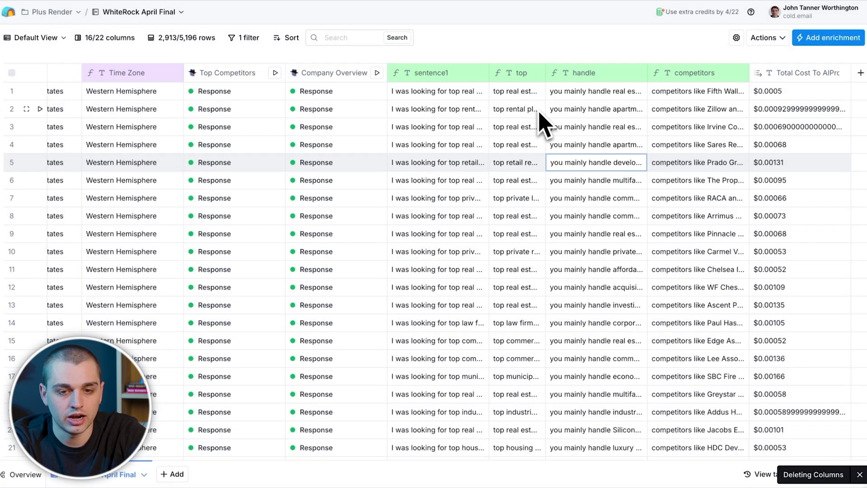
# Step: Export the table as CSV and download export-1744762864819.csv from Exports
pyautogui.click(777, 41)
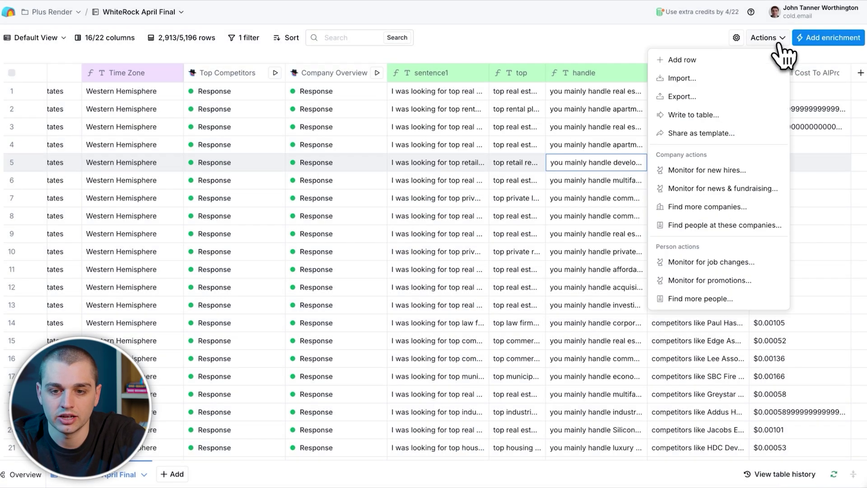
pyautogui.click(658, 93)
pyautogui.click(387, 110)
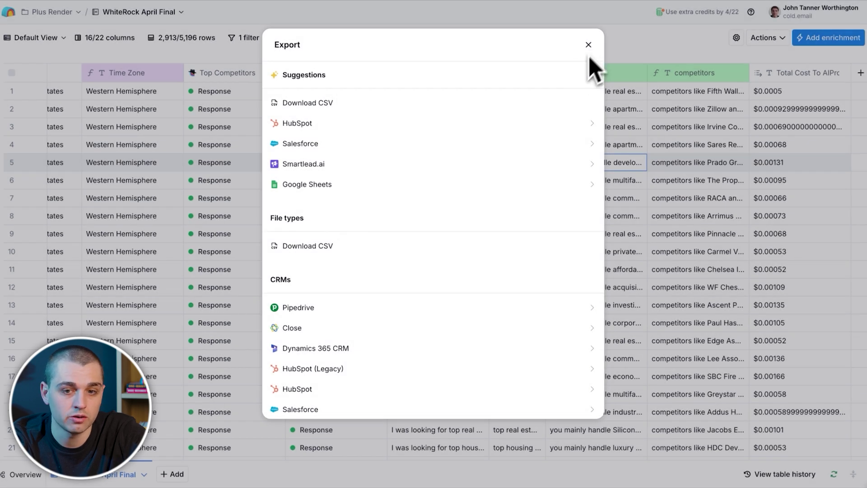
pyautogui.click(588, 45)
pyautogui.hscroll(-15, 188, 213)
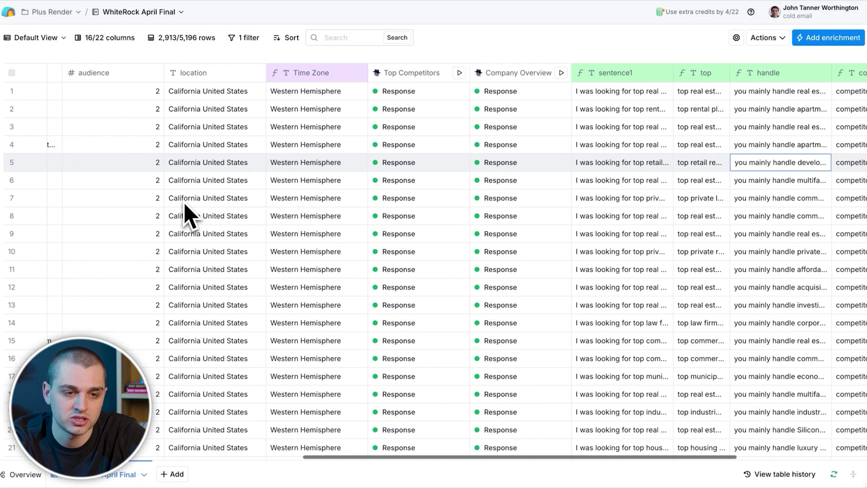
pyautogui.click(9, 12)
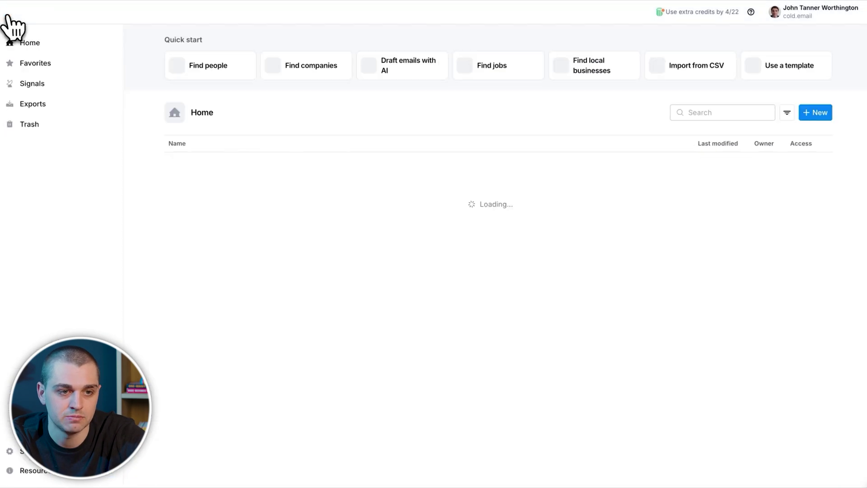
pyautogui.click(49, 103)
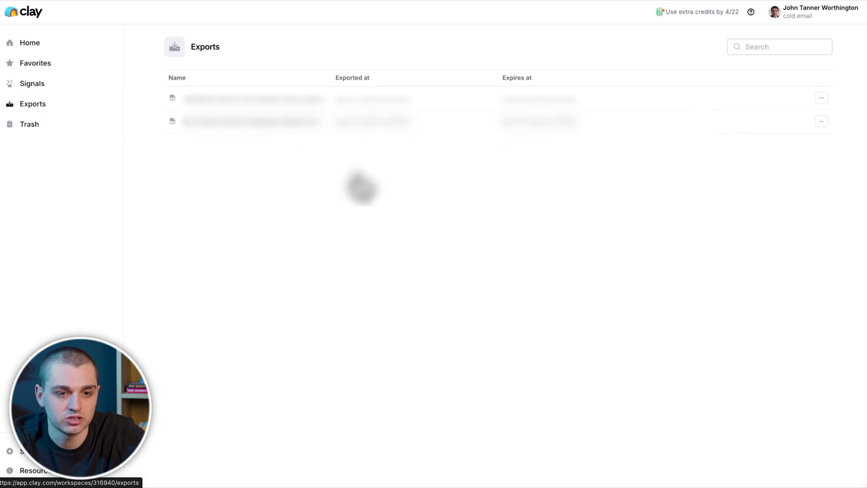
pyautogui.click(822, 99)
pyautogui.click(792, 118)
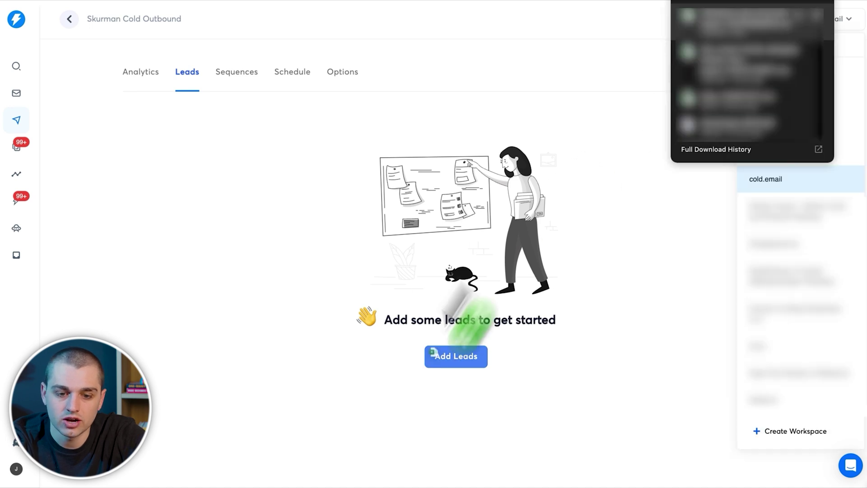
# Step: Import the downloaded CSV file as leads for the campaign
pyautogui.click(451, 361)
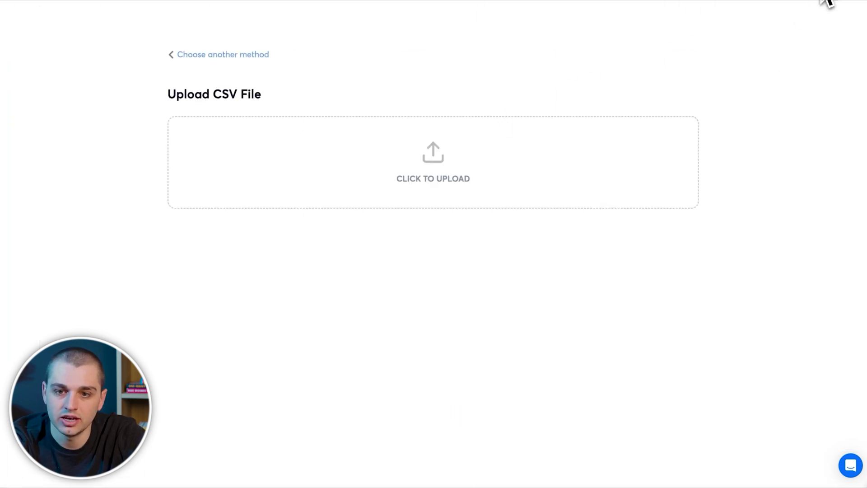
pyautogui.click(826, 4)
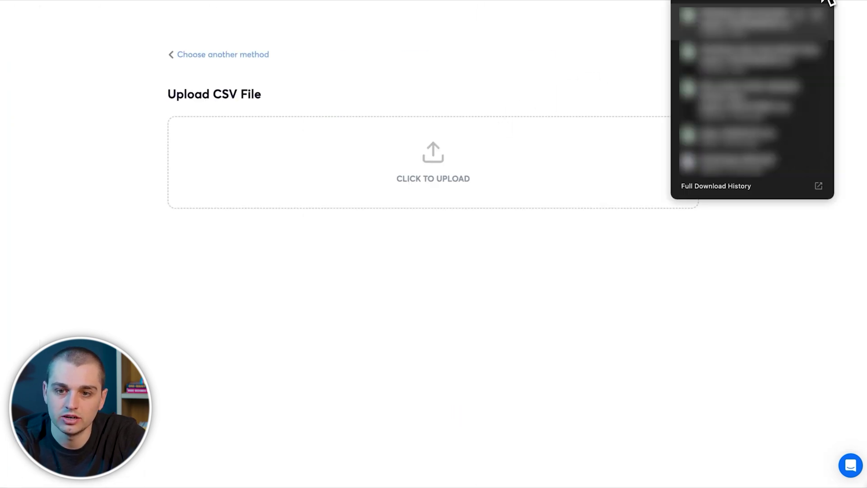
pyautogui.moveTo(745, 20); pyautogui.dragTo(501, 176)
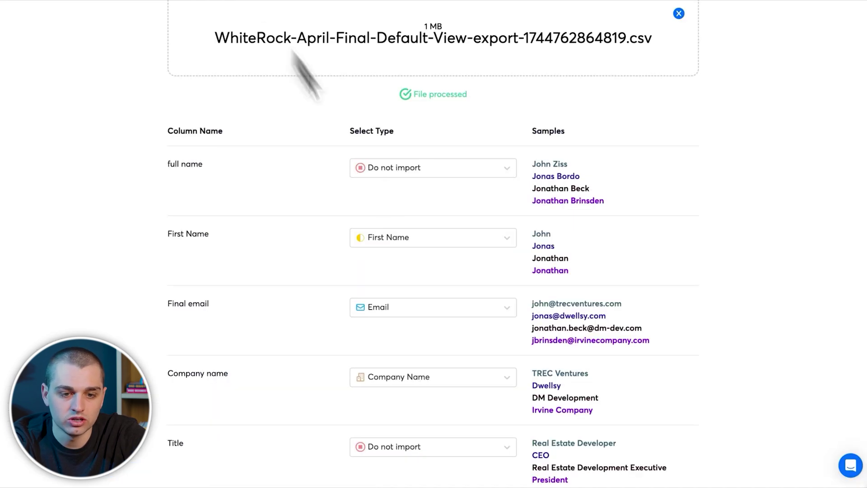
pyautogui.scroll(-20, 402, 203)
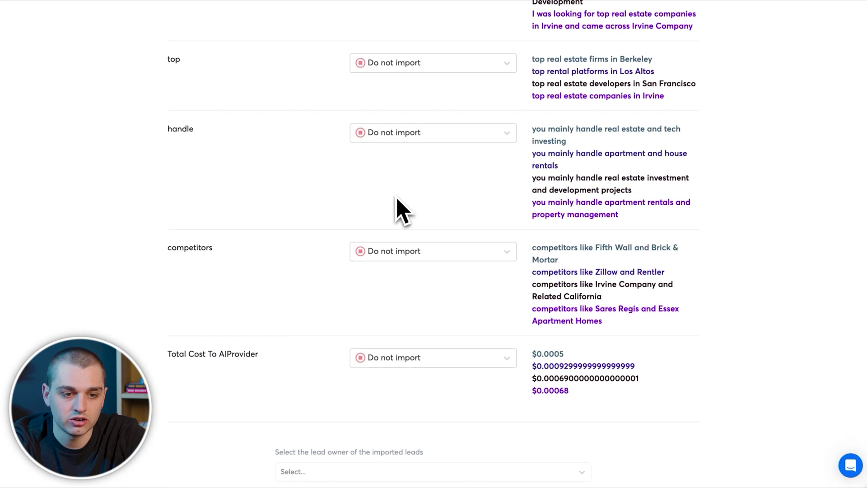
pyautogui.scroll(-5, 397, 203)
pyautogui.scroll(10, 397, 155)
# Step: Map sentence1, top, handle and competitors as custom variables and upload all 2,913 contacts
pyautogui.click(409, 153)
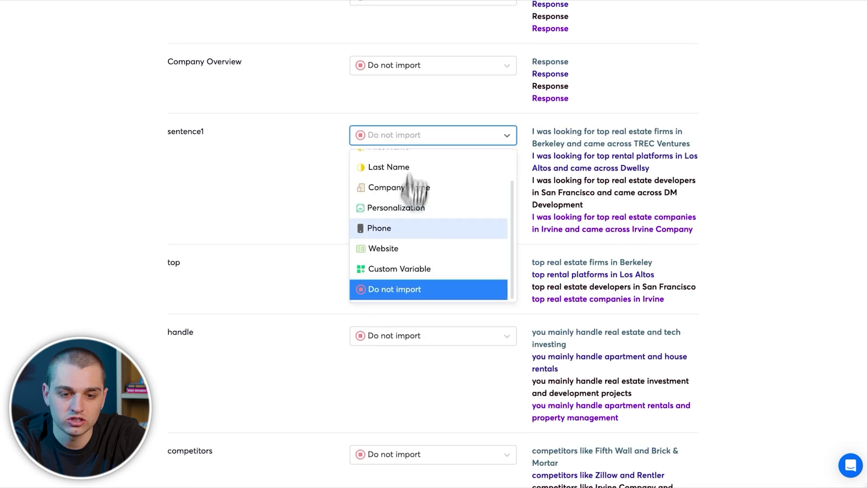
pyautogui.click(410, 269)
pyautogui.click(409, 269)
pyautogui.click(397, 397)
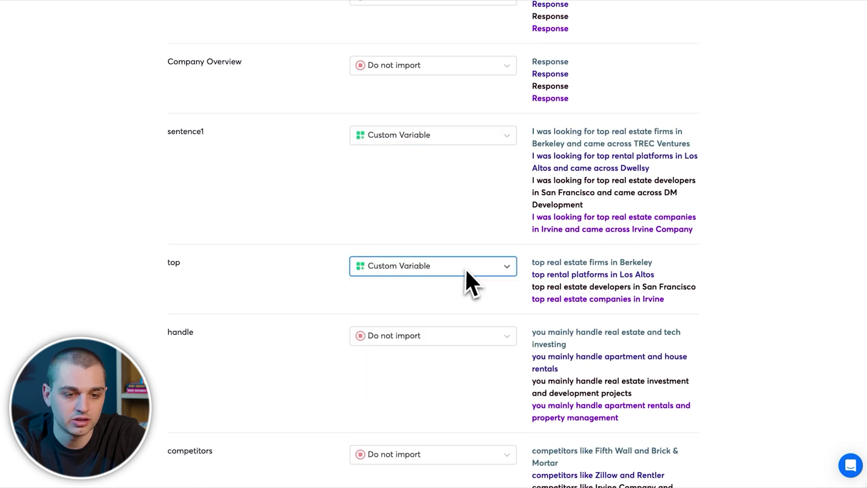
pyautogui.click(437, 341)
pyautogui.click(419, 448)
pyautogui.scroll(-3, 447, 366)
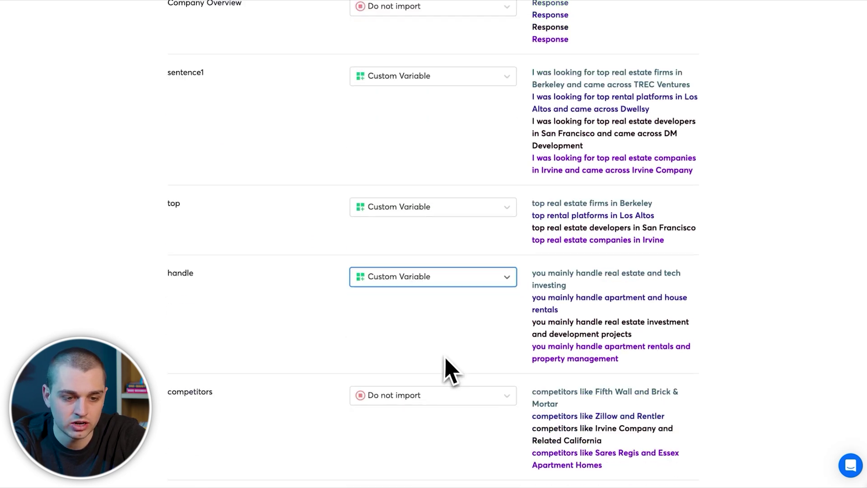
pyautogui.click(437, 318)
pyautogui.click(433, 449)
pyautogui.scroll(6, 445, 368)
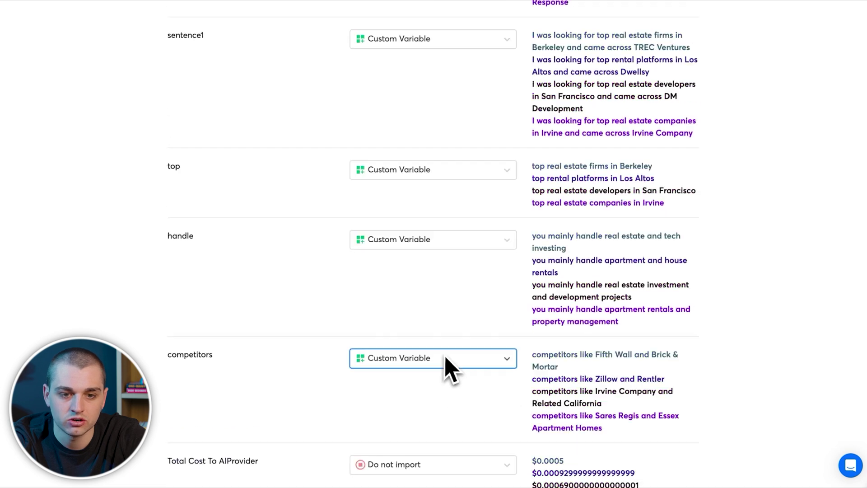
pyautogui.scroll(11, 447, 368)
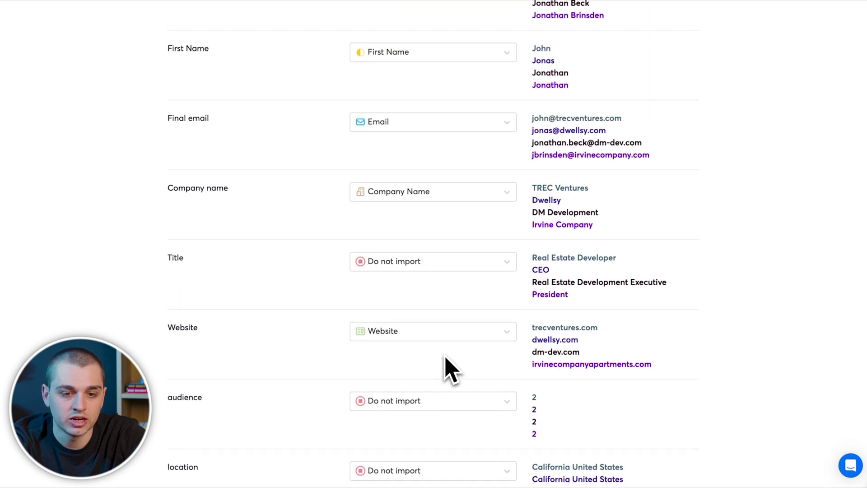
pyautogui.scroll(3, 447, 368)
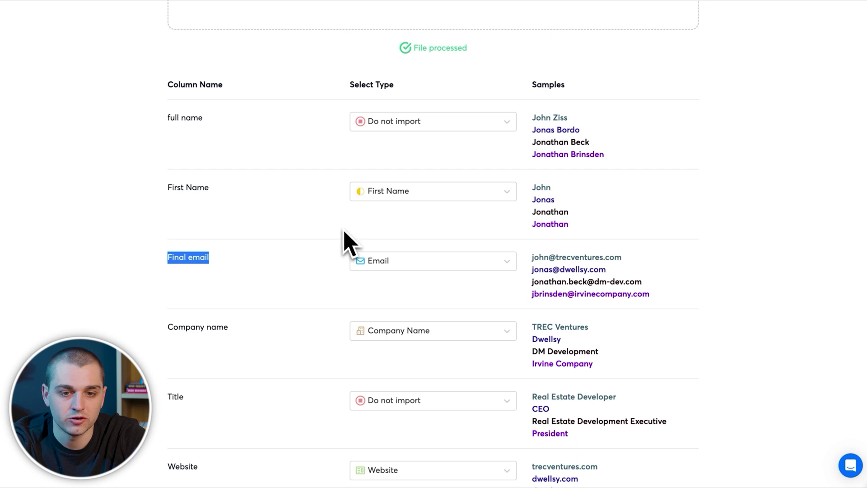
pyautogui.scroll(-20, 344, 232)
pyautogui.click(427, 381)
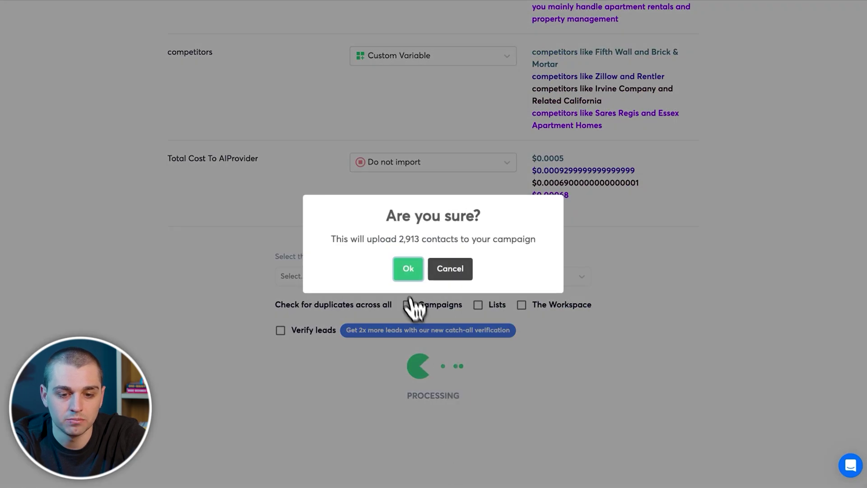
pyautogui.click(408, 272)
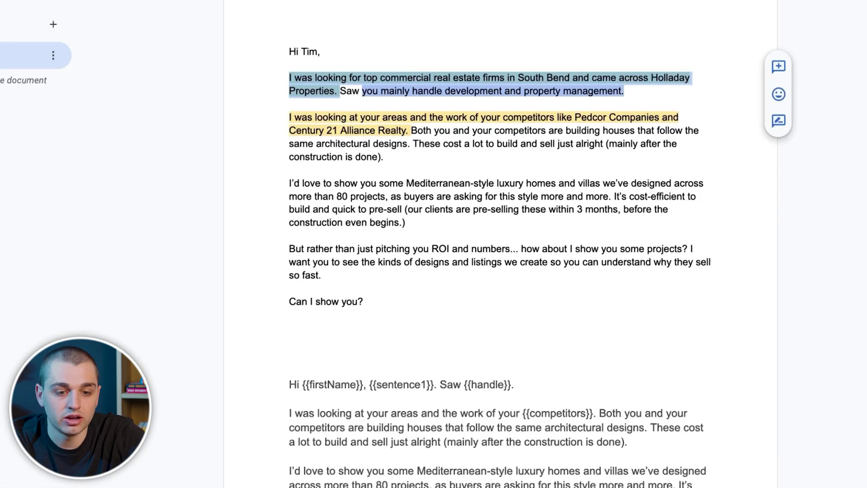
# Step: Select the Doc's template text from 'Hi {{firstName}}' down to 'Can I show you?'
pyautogui.moveTo(293, 250); pyautogui.dragTo(449, 476)
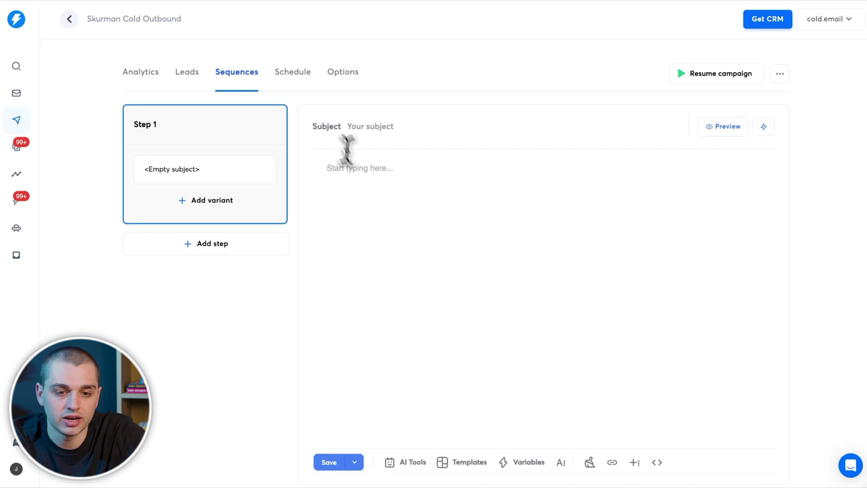
# Step: Insert {{firstName}} and a comma after 'Hi' in Step 1, previewing it and checking the leads
pyautogui.click(527, 461)
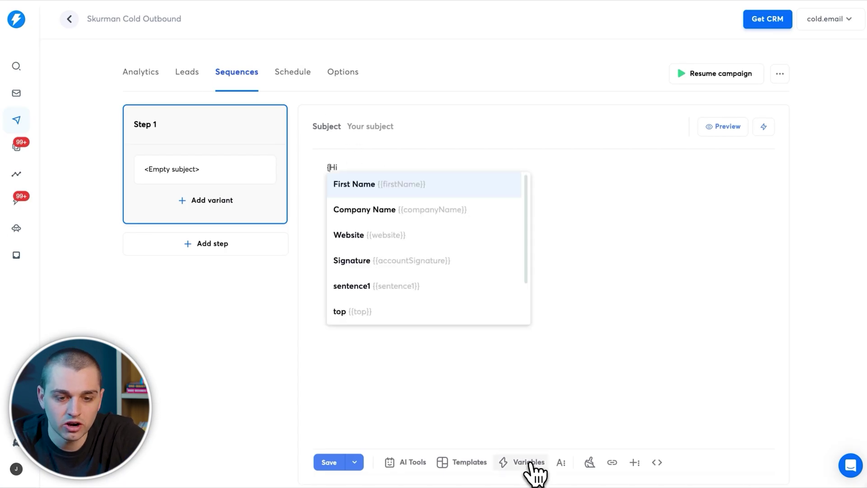
pyautogui.click(421, 184)
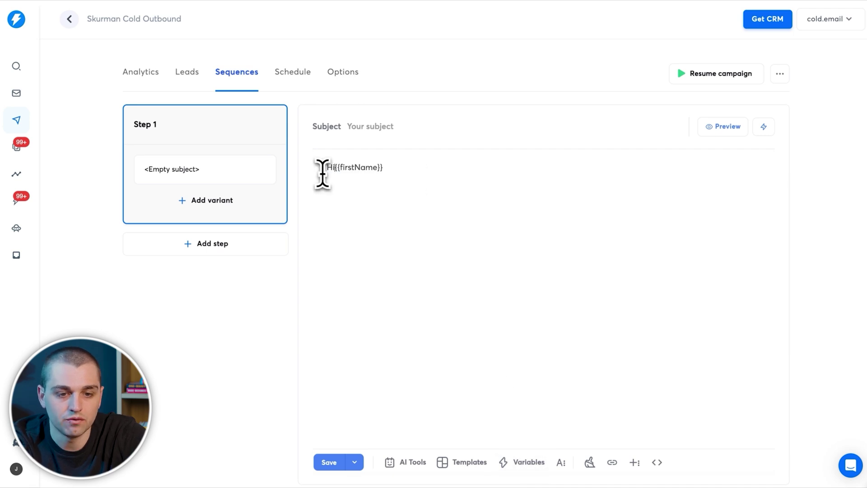
pyautogui.write(',')
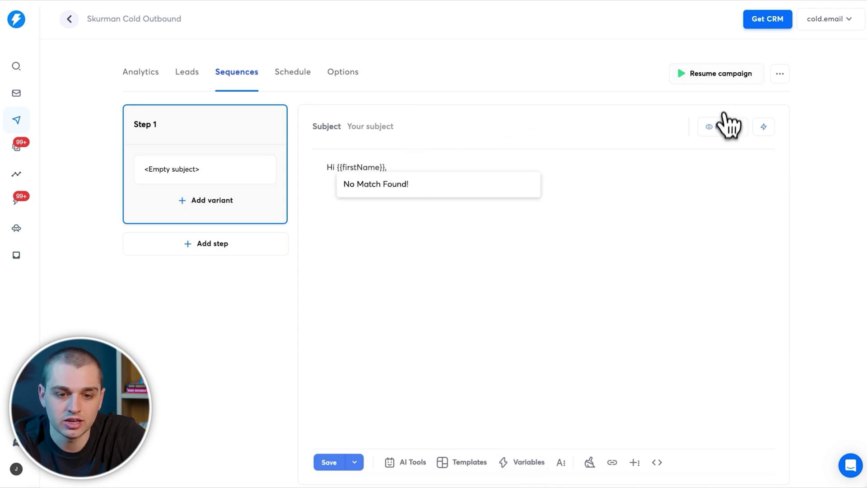
pyautogui.click(724, 126)
pyautogui.click(770, 309)
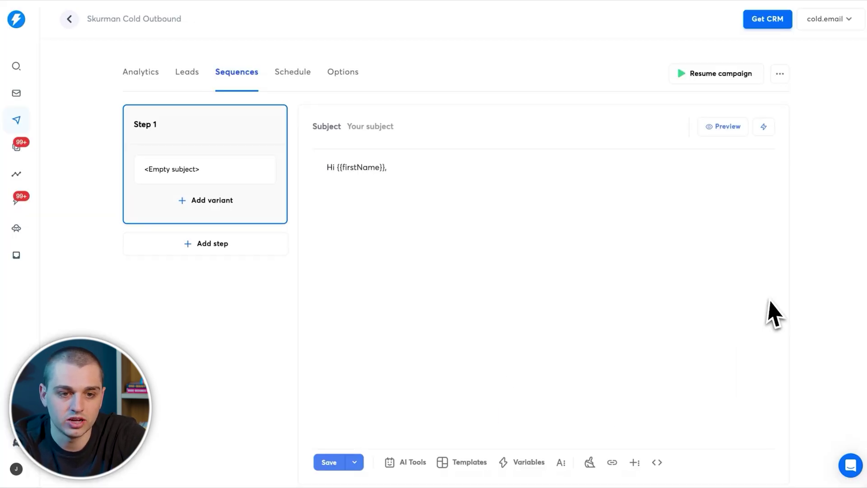
pyautogui.click(197, 85)
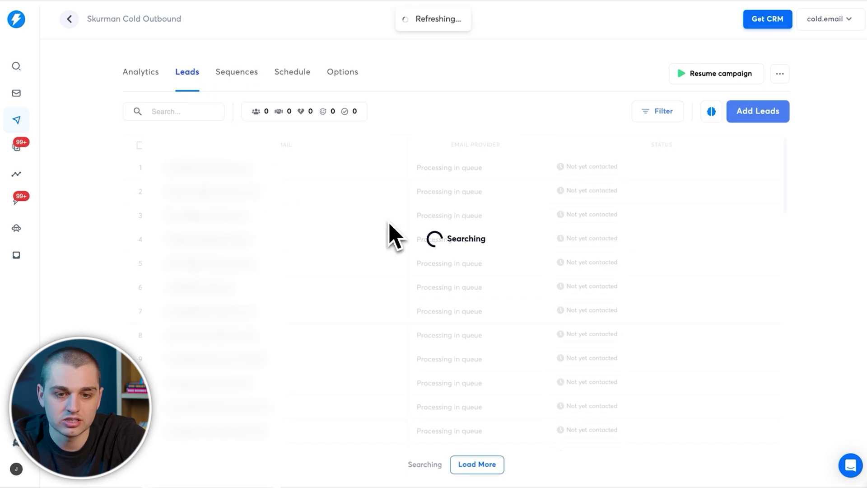
pyautogui.click(222, 79)
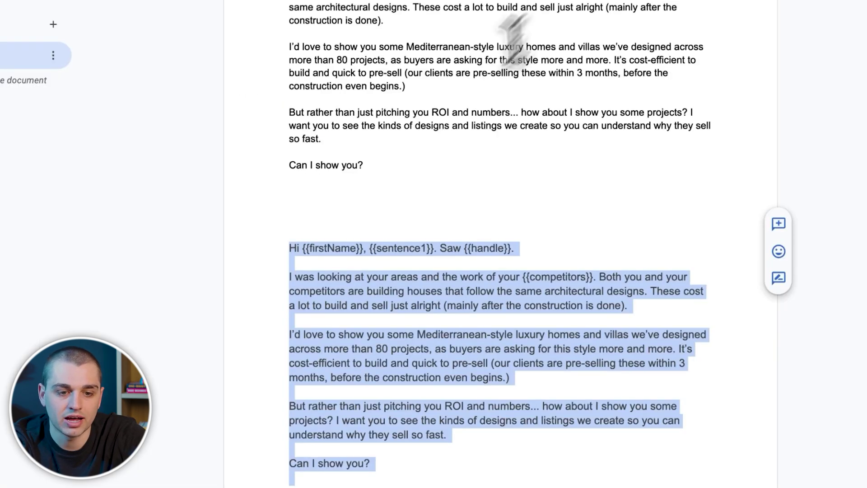
pyautogui.scroll(3, 497, 144)
pyautogui.click(382, 197)
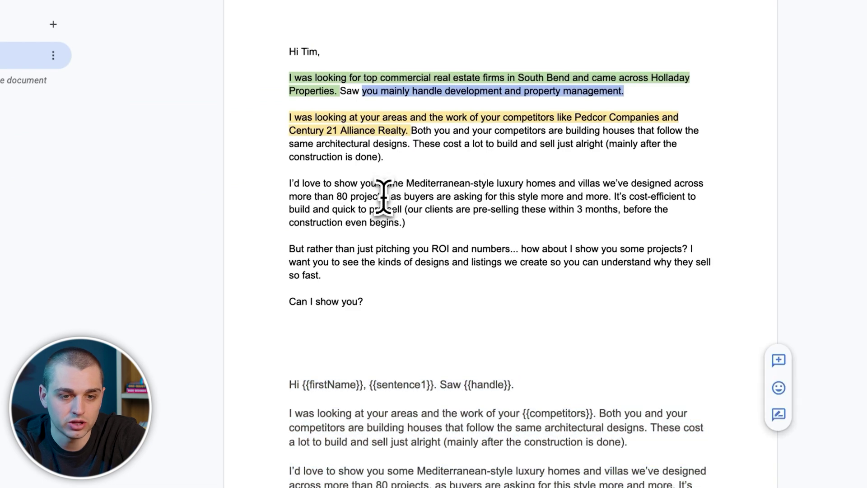
pyautogui.click(400, 169)
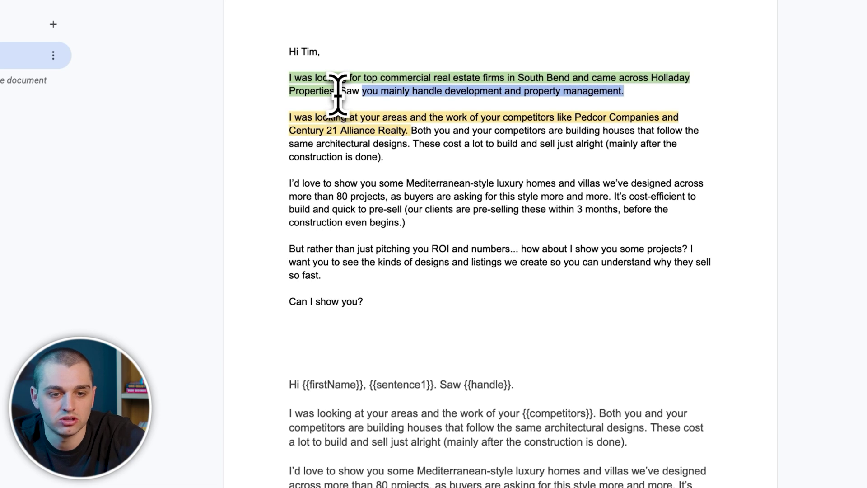
pyautogui.moveTo(337, 92); pyautogui.dragTo(286, 85)
pyautogui.click(277, 81)
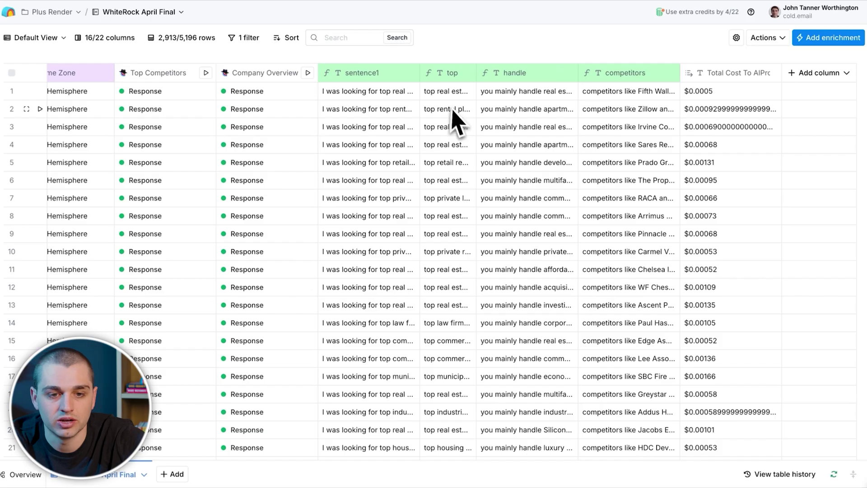
pyautogui.doubleClick(409, 91)
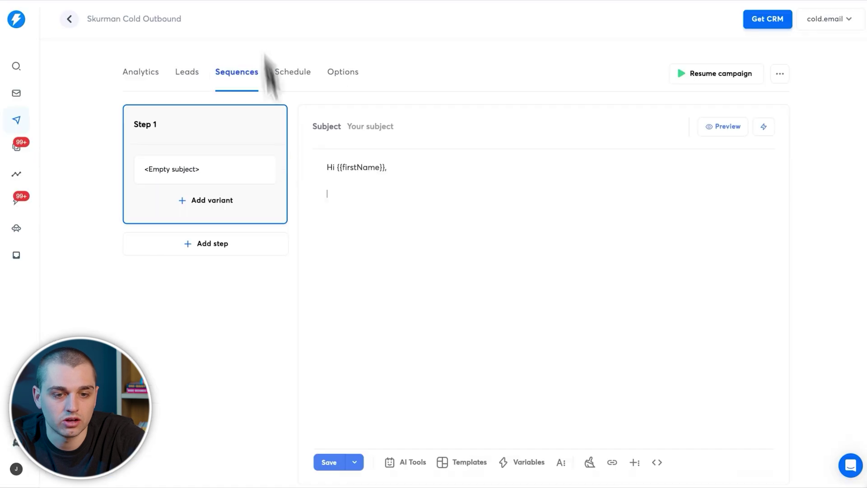
# Step: Insert {{sentence1}} on the second line and check it in the preview
pyautogui.write('{{')
pyautogui.click(406, 248)
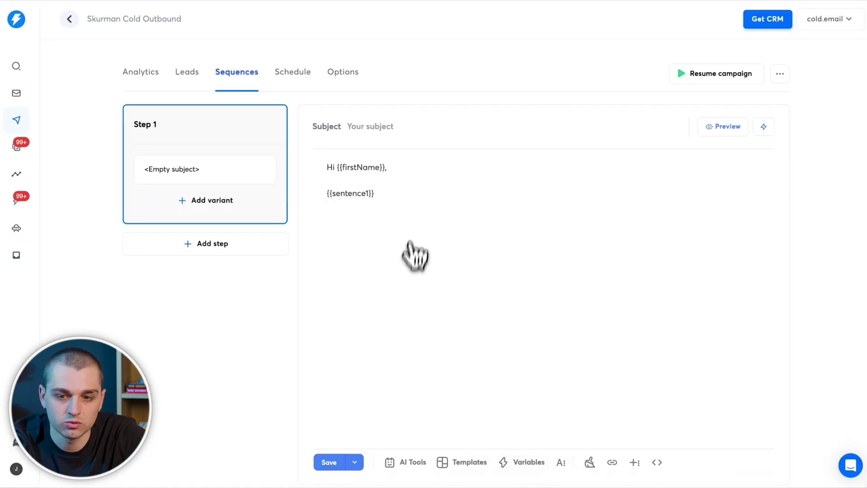
pyautogui.click(722, 127)
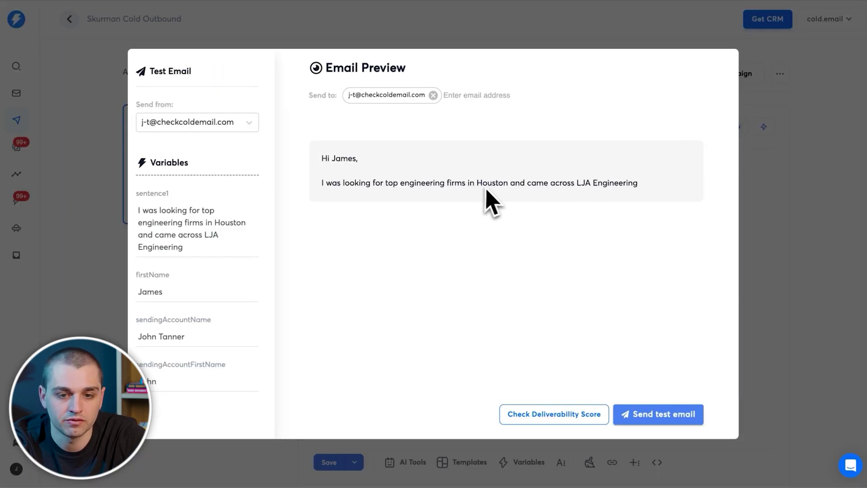
pyautogui.click(786, 186)
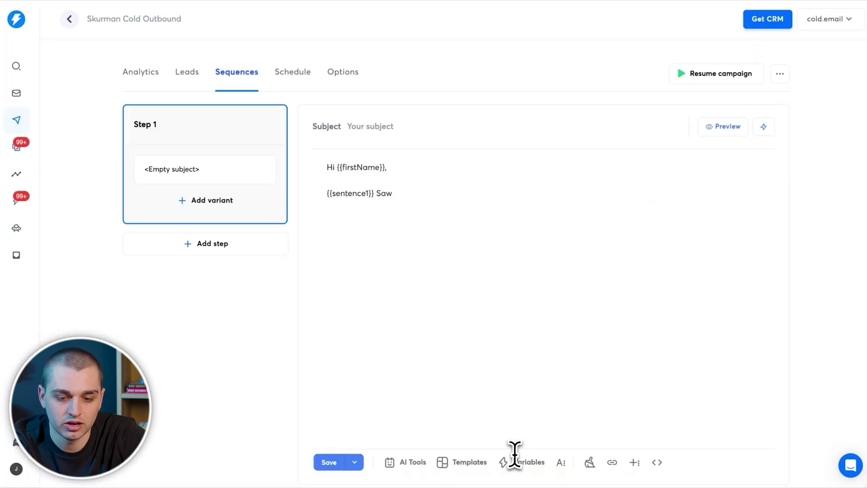
# Step: Insert {{handle}} after 'Saw' and preview the result
pyautogui.click(515, 456)
pyautogui.click(488, 334)
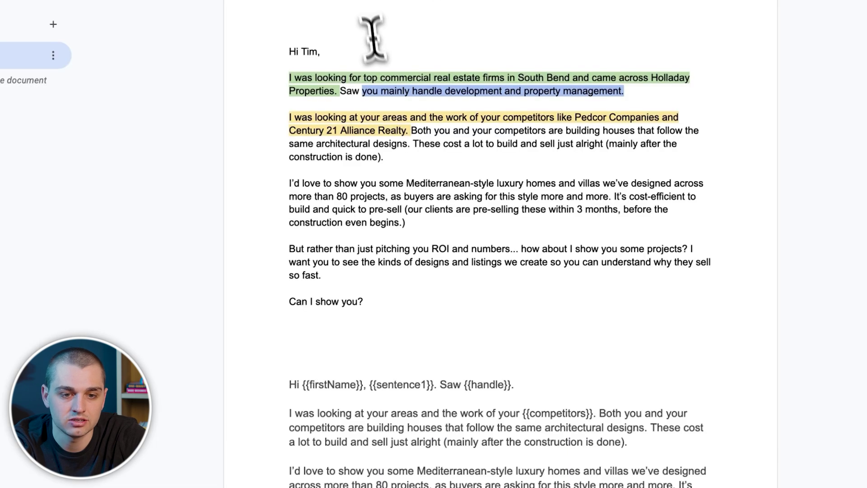
pyautogui.moveTo(364, 87); pyautogui.dragTo(626, 97)
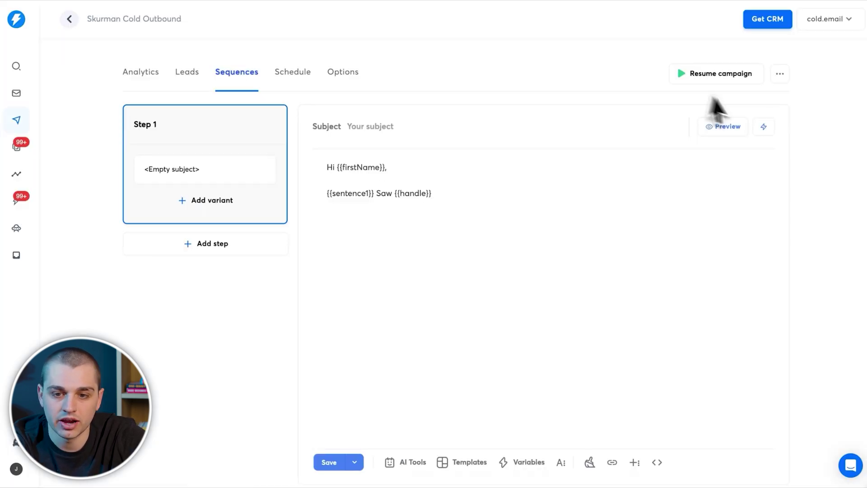
pyautogui.click(722, 126)
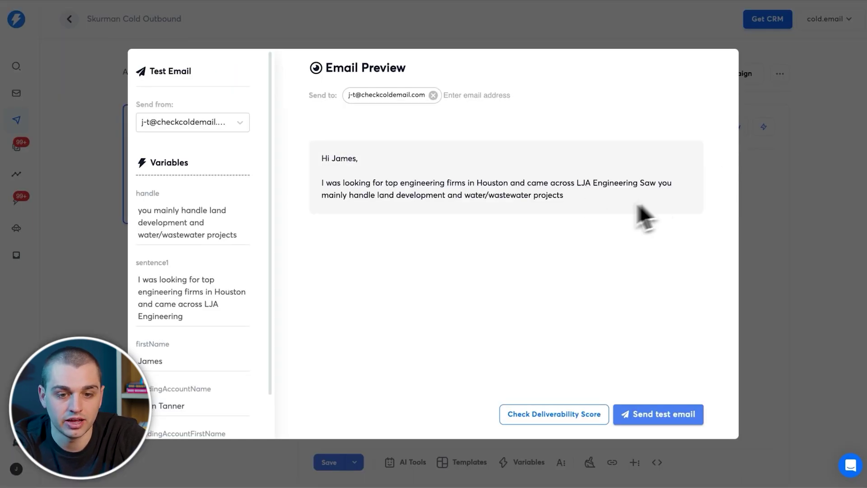
pyautogui.click(767, 240)
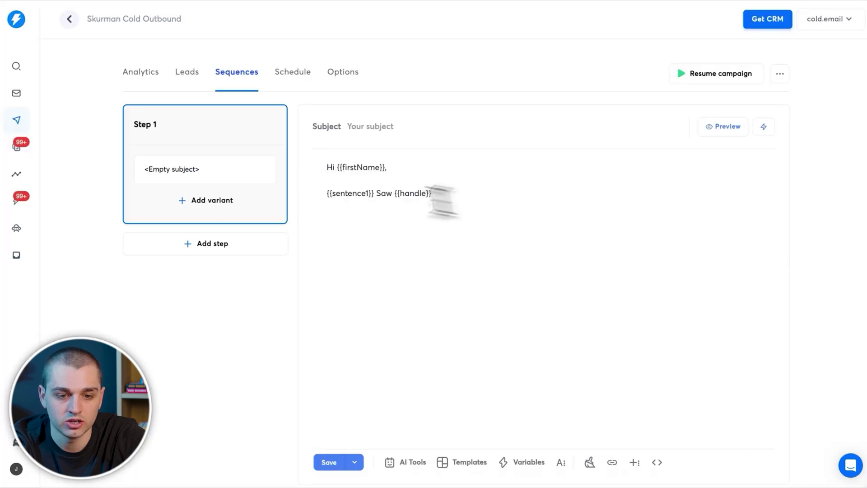
# Step: Redo the {{handle}} variable after 'Saw' and end that sentence with a period
pyautogui.write('.')
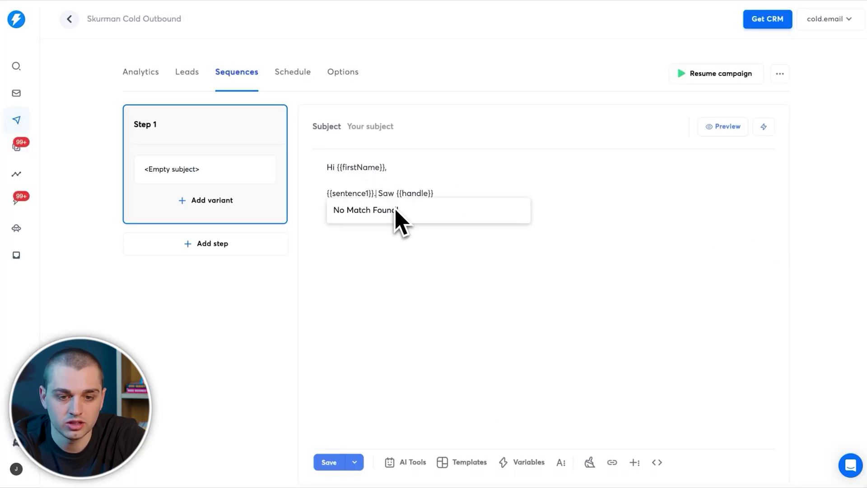
pyautogui.press('BackSpace')
pyautogui.press('BackSpace')
pyautogui.press('BackSpace')
pyautogui.press('BackSpace')
pyautogui.press('BackSpace')
pyautogui.press('BackSpace')
pyautogui.press('BackSpace')
pyautogui.press('BackSpace')
pyautogui.press('BackSpace')
pyautogui.press('BackSpace')
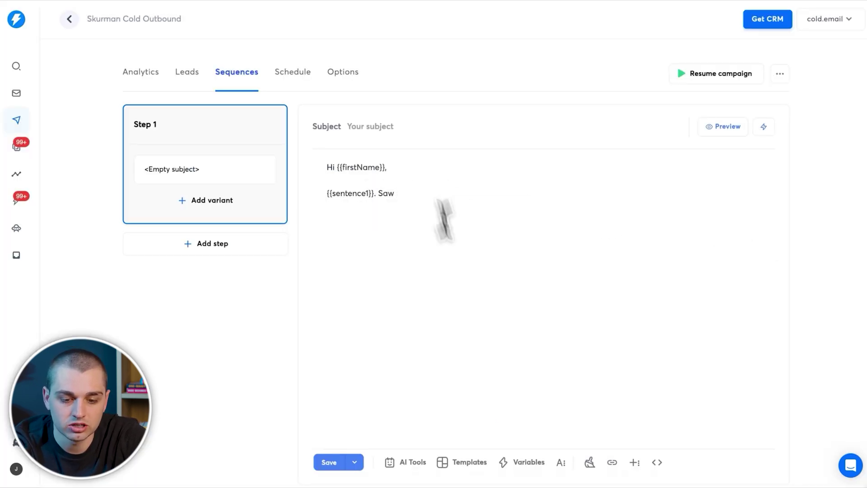
pyautogui.click(525, 462)
pyautogui.scroll(-2, 450, 311)
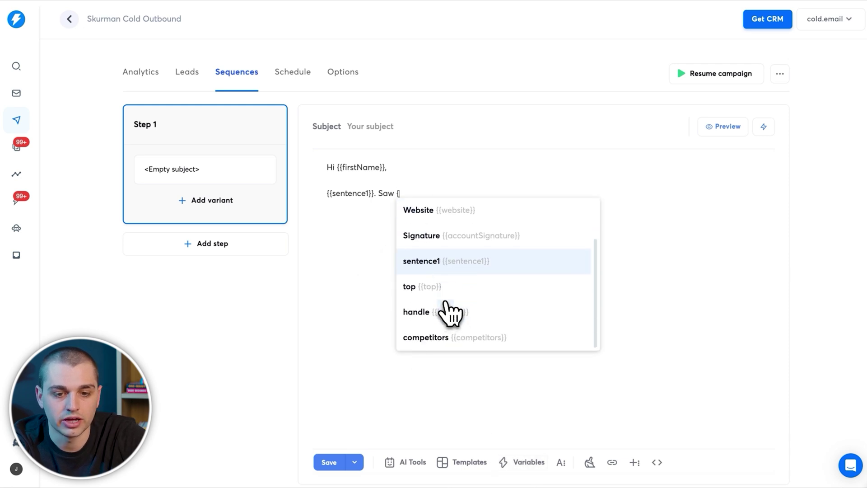
pyautogui.click(450, 311)
pyautogui.press('BackSpace')
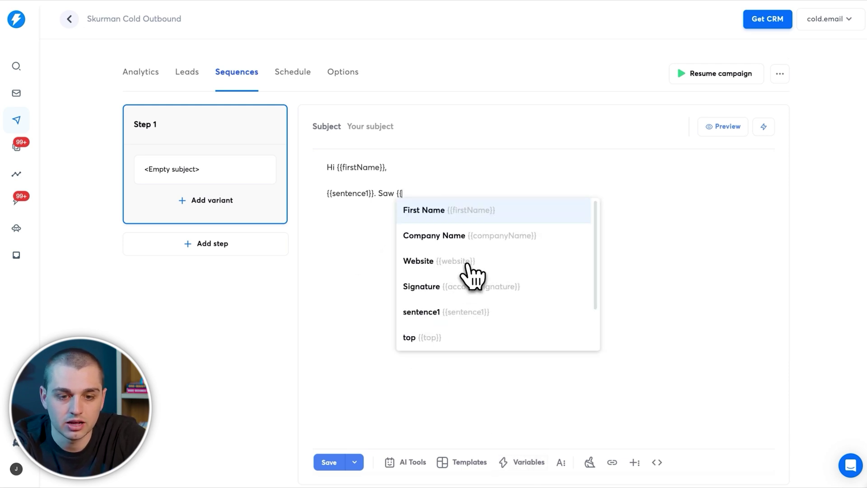
pyautogui.write('hn')
pyautogui.press('BackSpace')
pyautogui.write('a')
pyautogui.press('Return')
pyautogui.write('.')
pyautogui.press('Return')
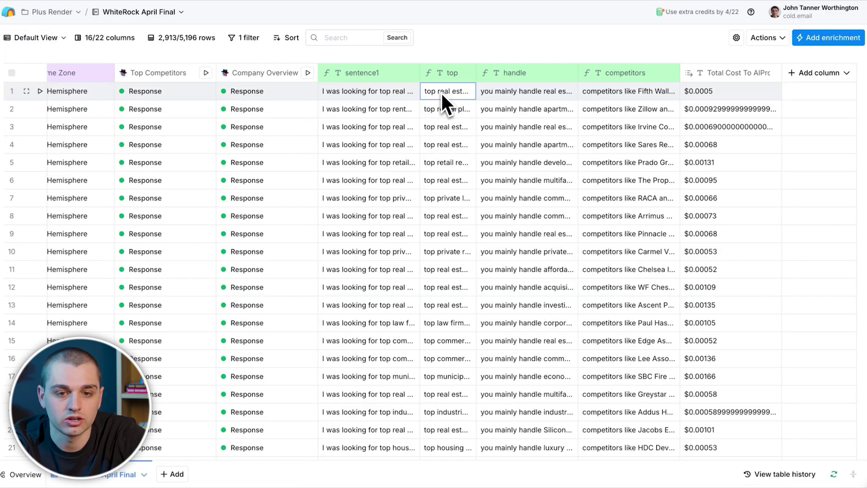
# Step: Check leads' top and competitors values before adding the {{competitors}} line
pyautogui.doubleClick(442, 95)
pyautogui.doubleClick(583, 114)
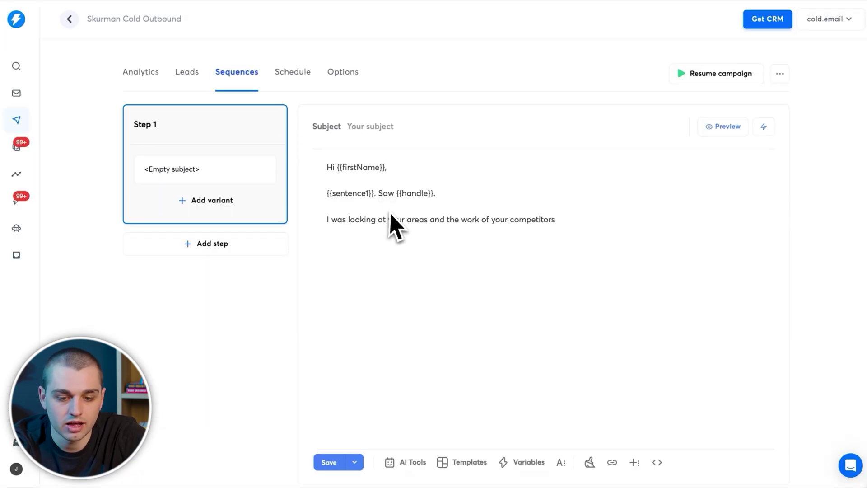
pyautogui.click(526, 462)
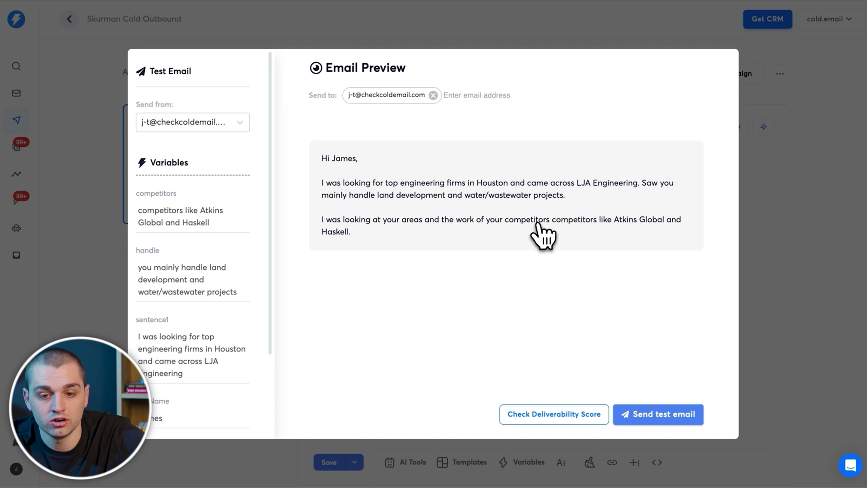
pyautogui.click(403, 34)
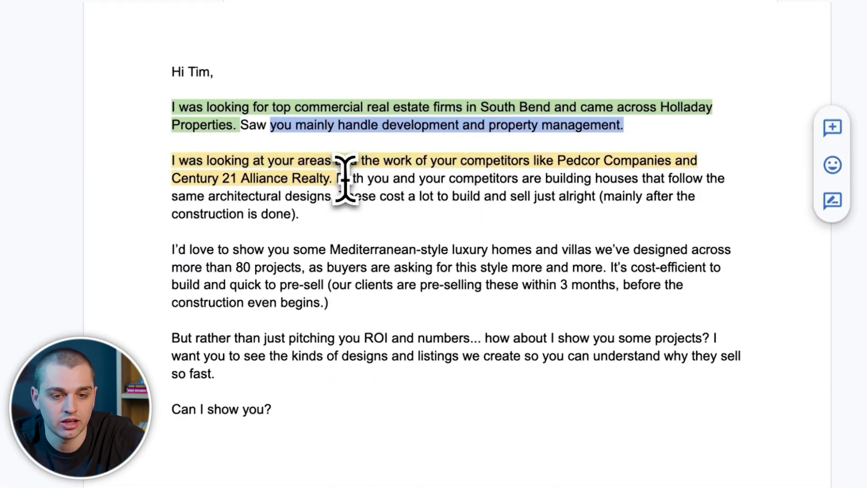
# Step: Copy the rest of the pitch from the Doc into Step 1, through 'Can I show you?'
pyautogui.moveTo(338, 181); pyautogui.dragTo(447, 408)
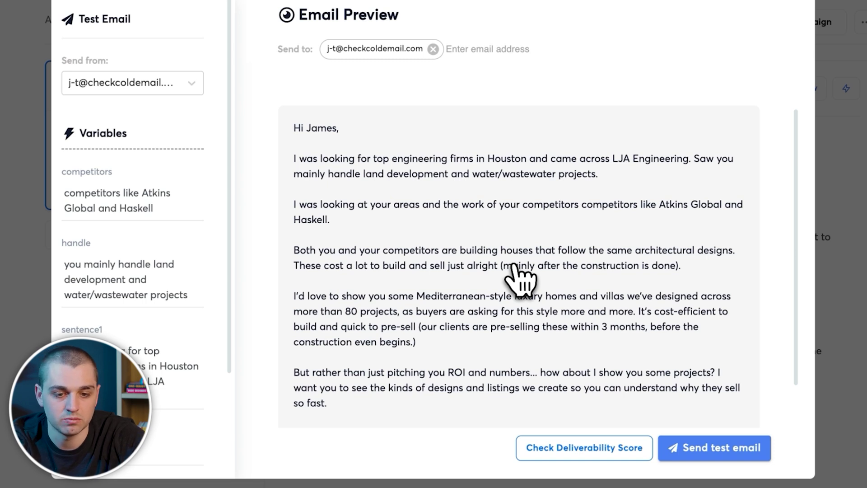
pyautogui.scroll(-2, 520, 277)
pyautogui.click(845, 407)
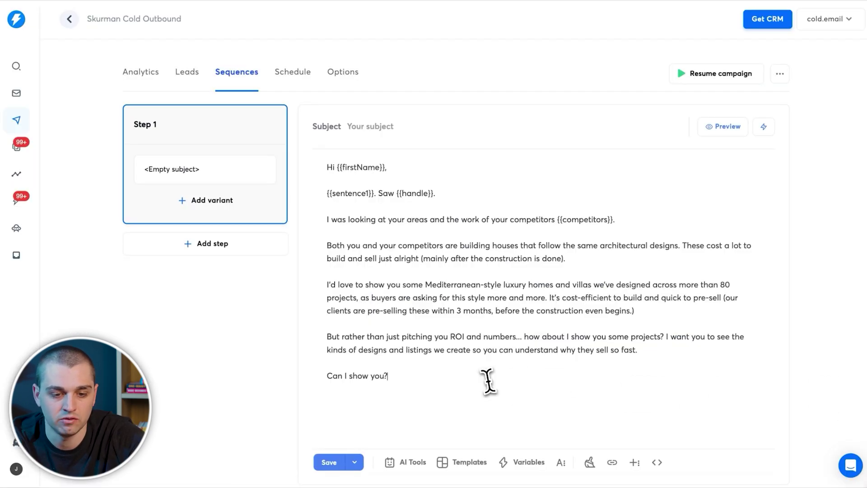
# Step: Append the {{accountSignature}} variable and preview the finished email
pyautogui.write('{{')
pyautogui.click(449, 321)
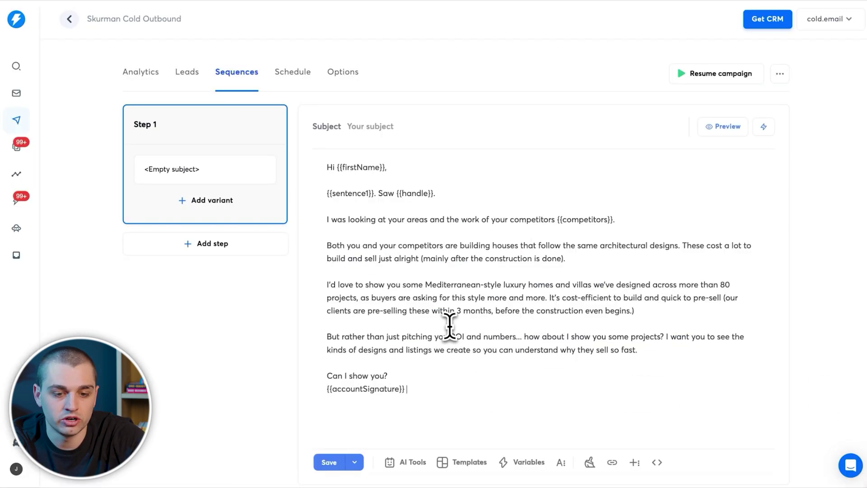
pyautogui.click(707, 129)
pyautogui.scroll(-5, 559, 319)
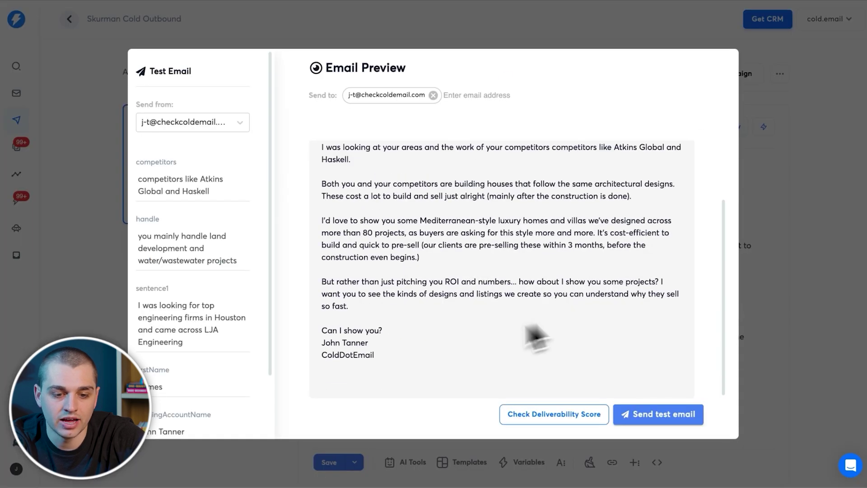
pyautogui.click(363, 343)
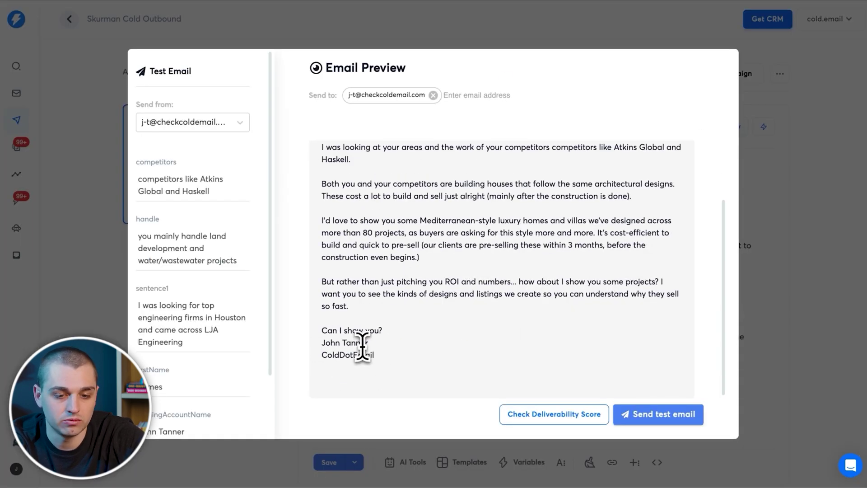
pyautogui.click(776, 235)
# Step: Review the first email account's sender name and signature in its settings
pyautogui.click(23, 96)
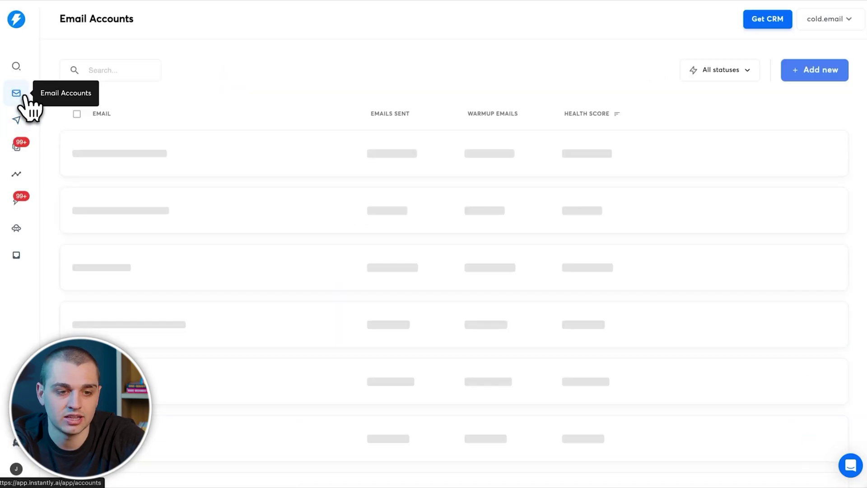
pyautogui.click(243, 155)
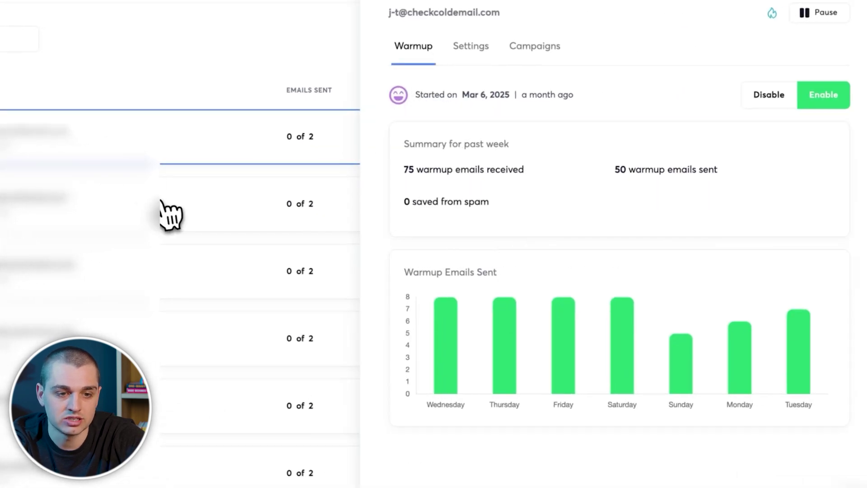
pyautogui.click(477, 49)
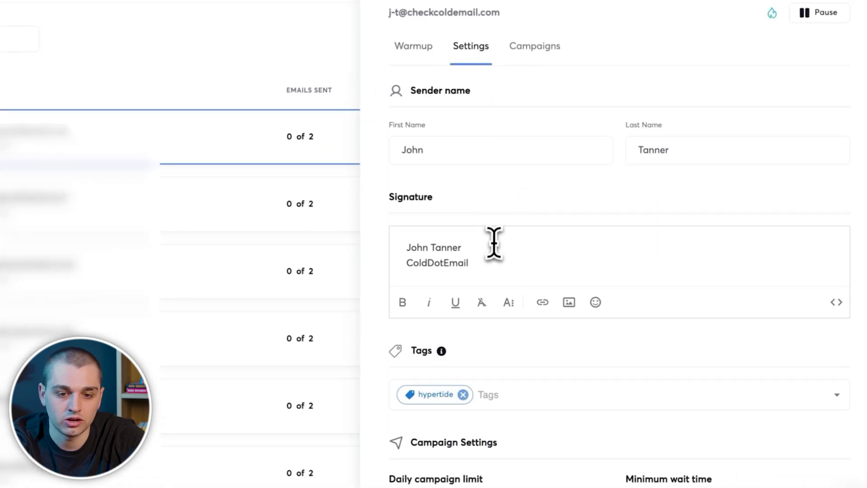
pyautogui.click(88, 91)
# Step: Select all email accounts, close Bulk edit without changes, and return to Campaigns
pyautogui.click(13, 106)
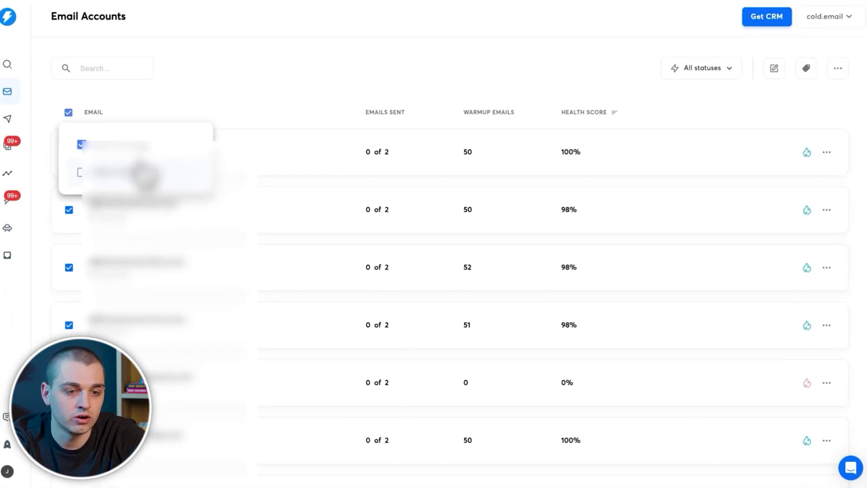
pyautogui.click(144, 174)
pyautogui.click(774, 67)
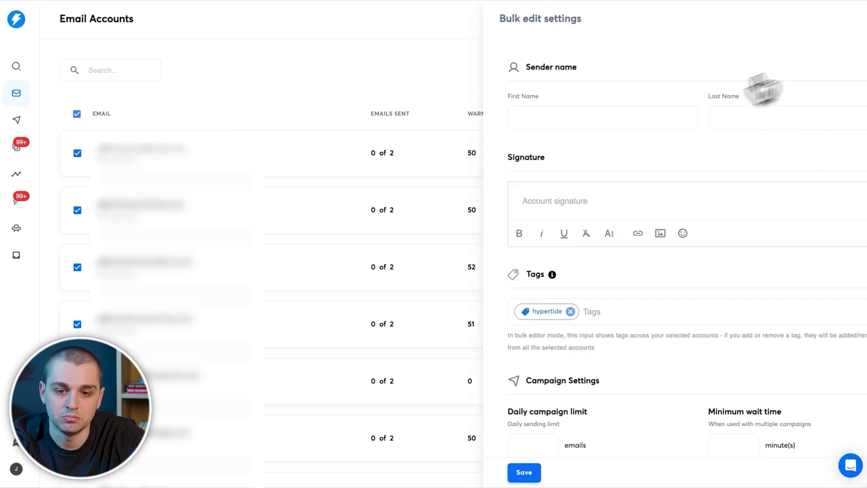
pyautogui.click(329, 106)
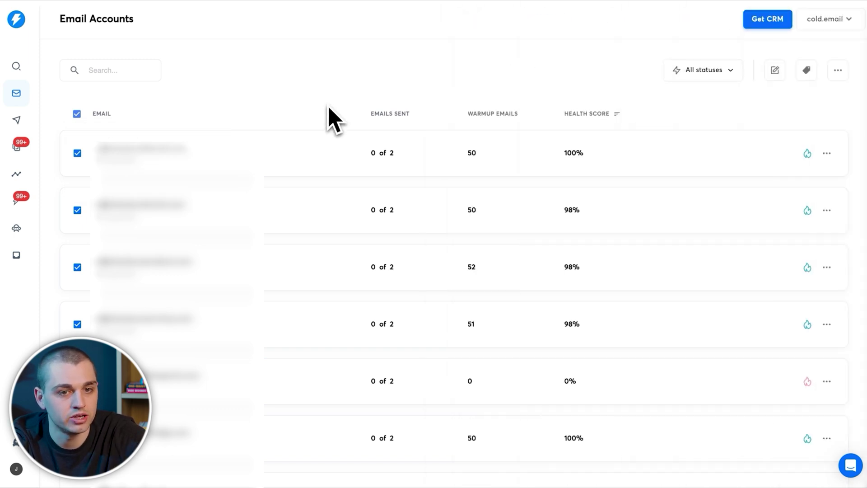
pyautogui.click(17, 120)
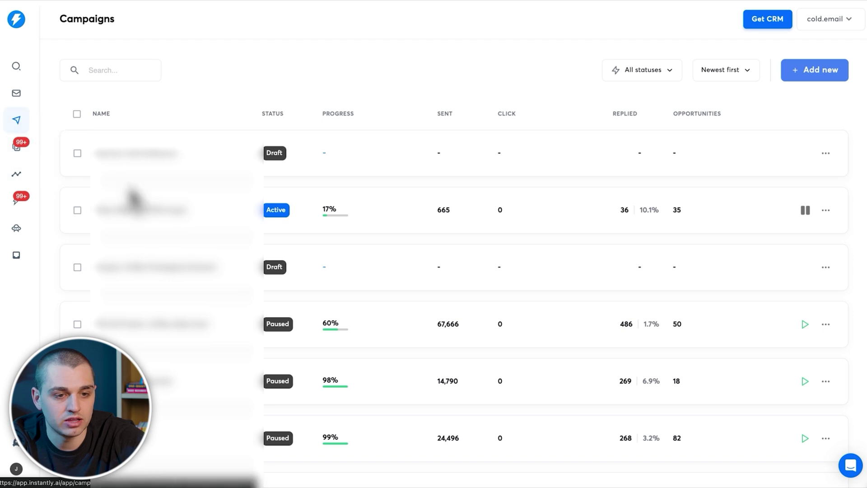
# Step: Open the Skurman Cold Outbound campaign's email sequence and save it
pyautogui.click(144, 170)
pyautogui.click(248, 73)
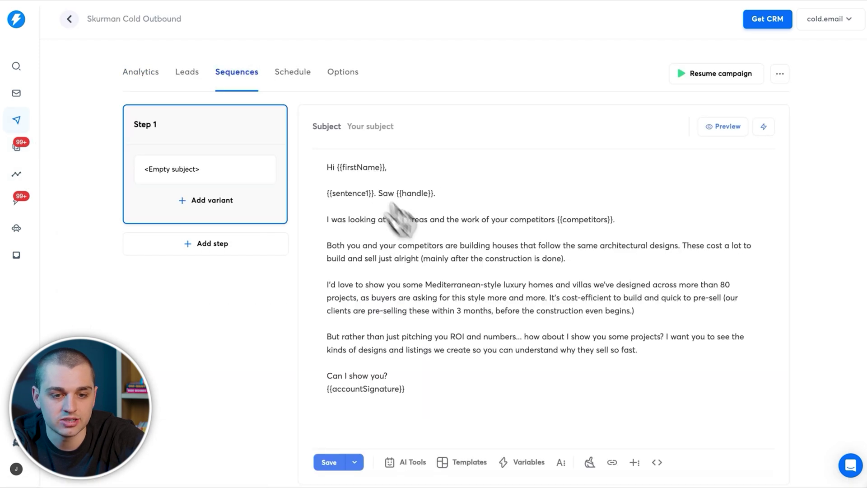
pyautogui.click(339, 462)
# Step: Add and save a Step 2 follow-up greeting {{firstName}}, signed {{accountSignature}}, sent 1 day later
pyautogui.click(229, 251)
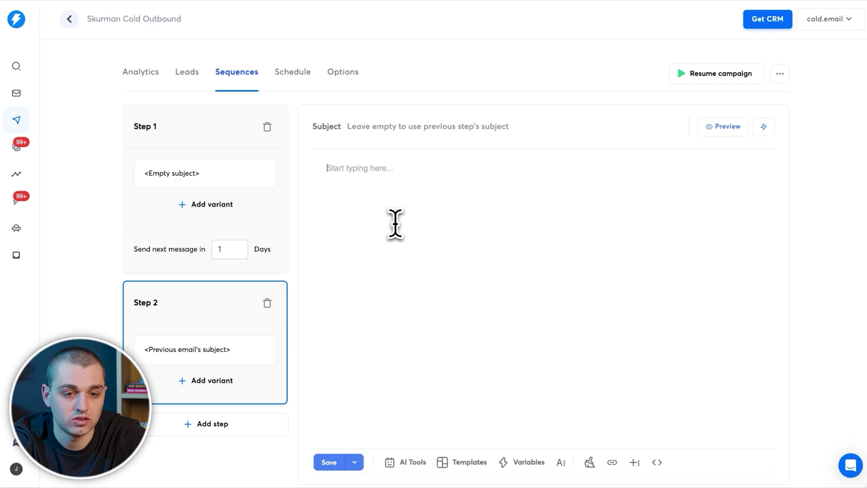
pyautogui.write('Hey {{')
pyautogui.press('Return')
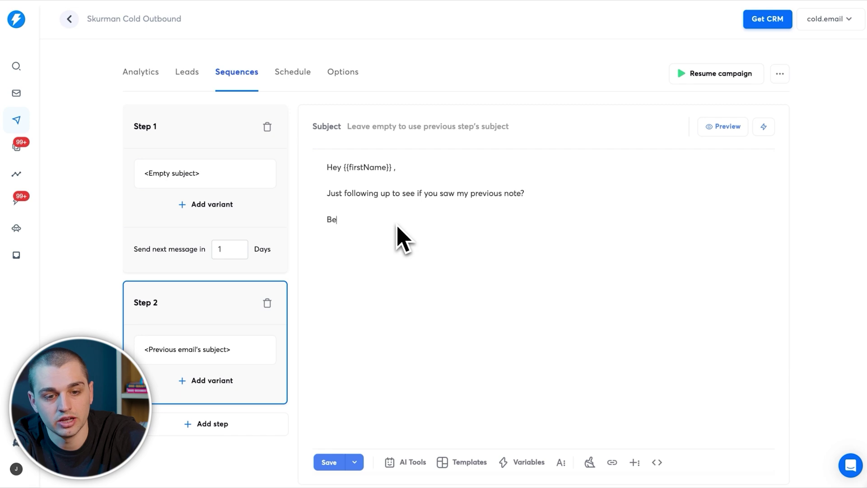
pyautogui.write('{{')
pyautogui.click(437, 326)
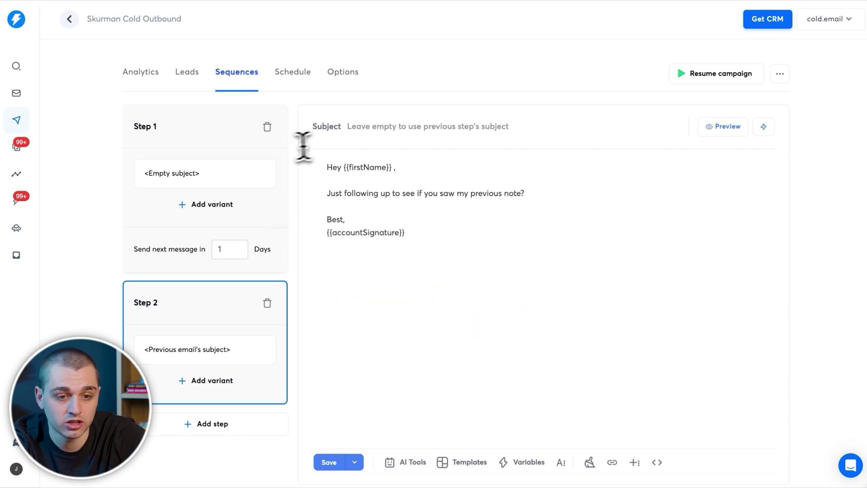
pyautogui.click(330, 465)
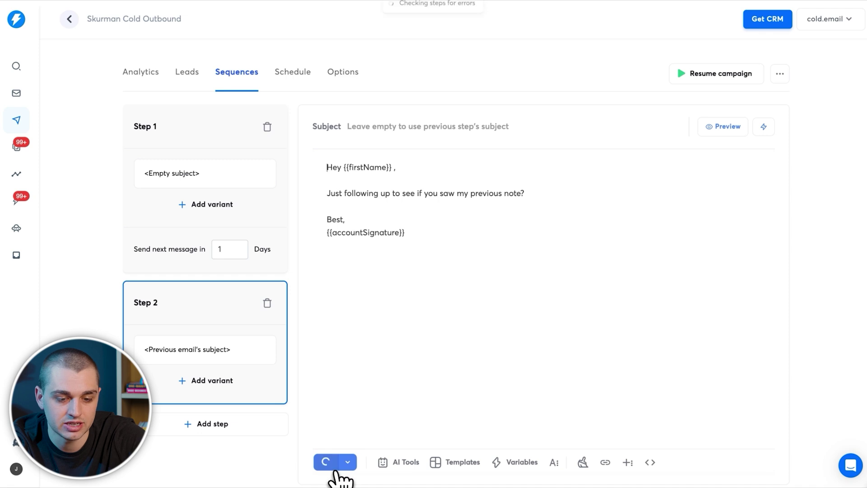
pyautogui.click(267, 172)
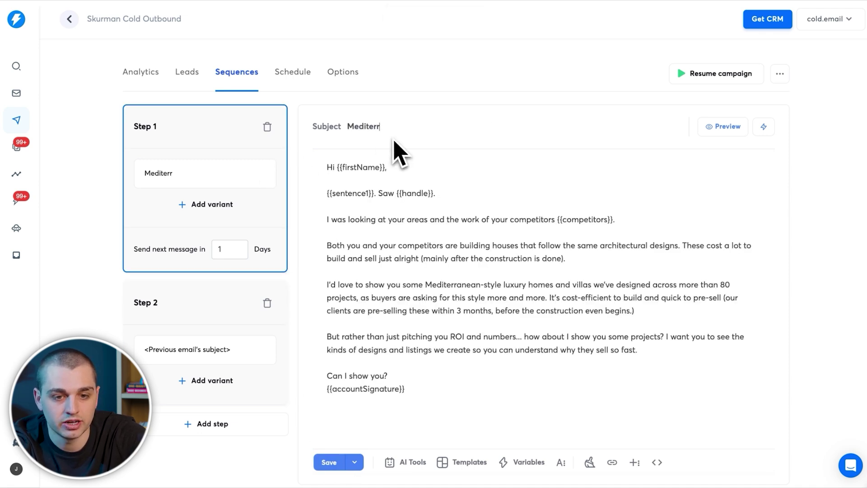
pyautogui.click(293, 72)
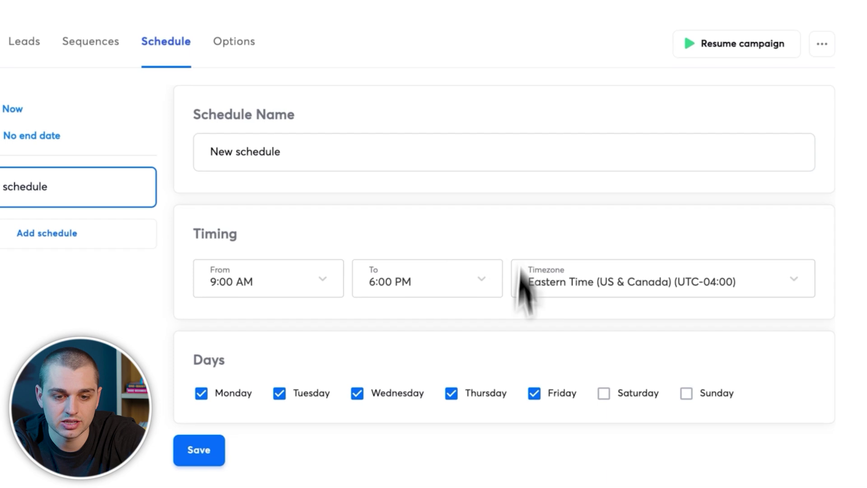
# Step: In campaign Options, add sending accounts to Accounts to use, then remove extras leaving one
pyautogui.click(232, 43)
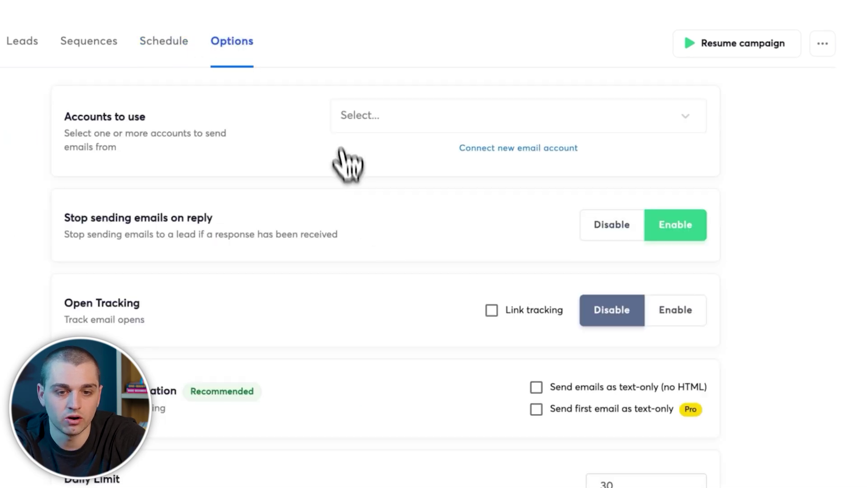
pyautogui.click(361, 122)
pyautogui.click(372, 156)
pyautogui.click(373, 164)
pyautogui.click(376, 172)
pyautogui.click(378, 174)
pyautogui.click(386, 177)
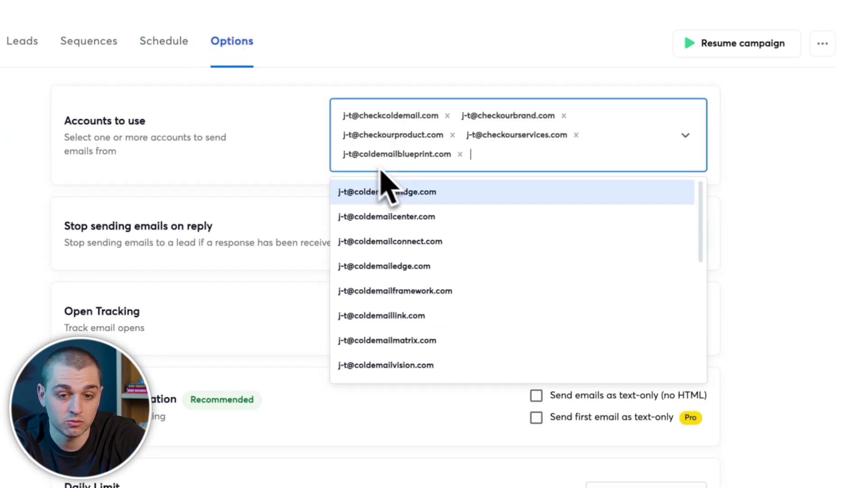
pyautogui.click(451, 118)
pyautogui.click(447, 115)
pyautogui.click(449, 115)
pyautogui.click(449, 115)
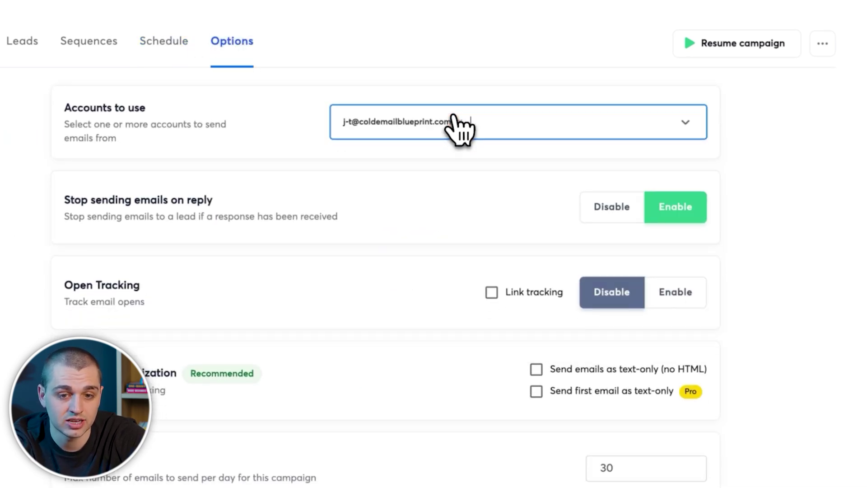